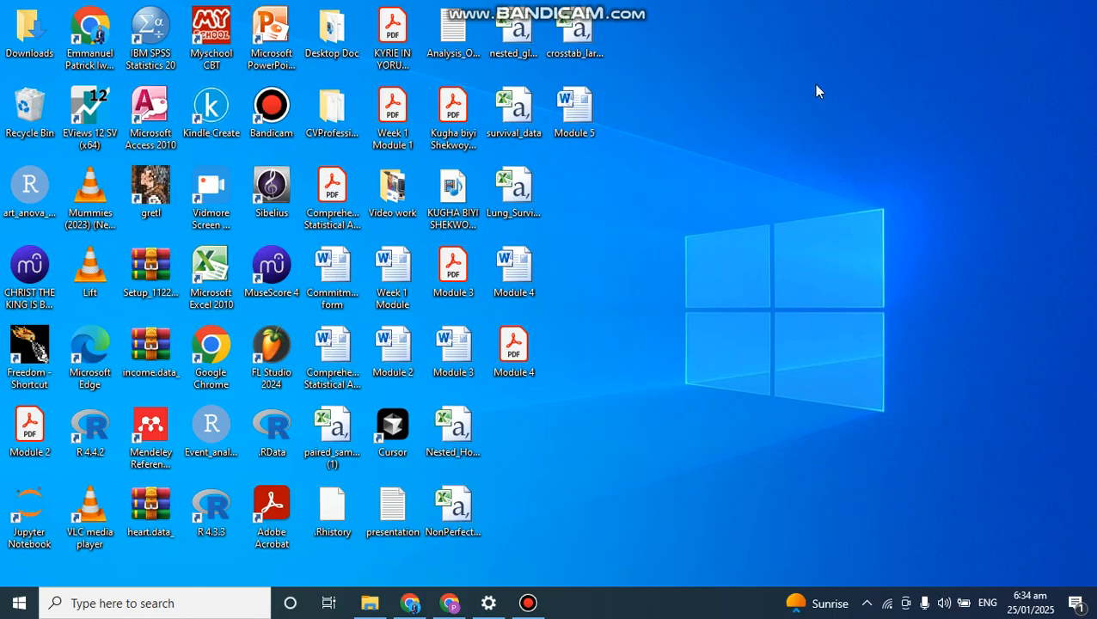
- Launch IBM SPSS Statistics 20 and dismiss its startup dialog
double_click(163, 39)
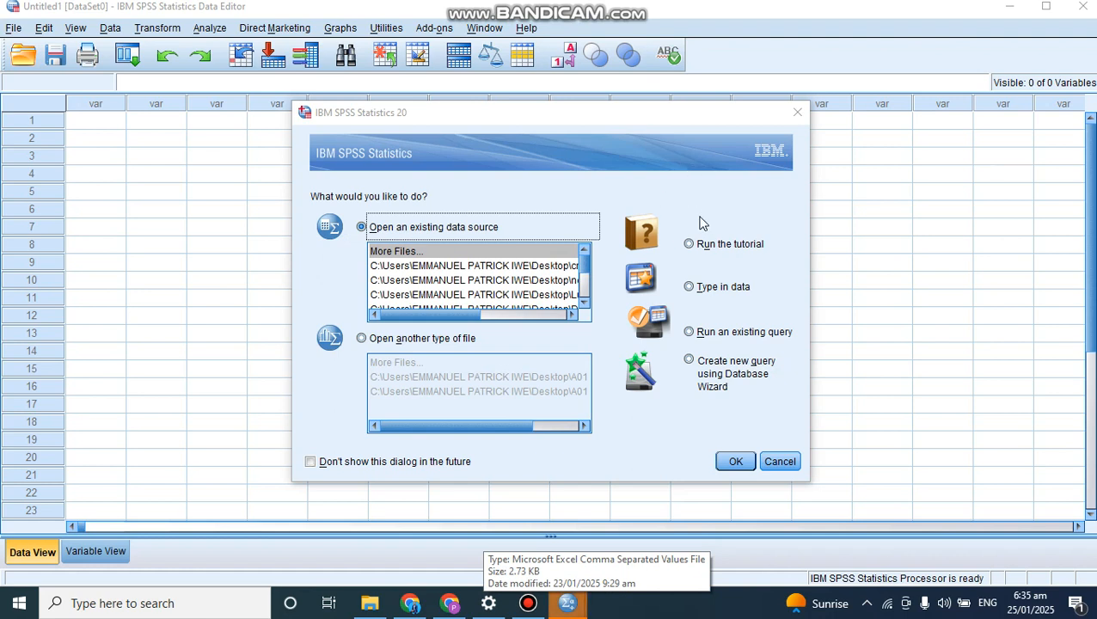
left_click(797, 113)
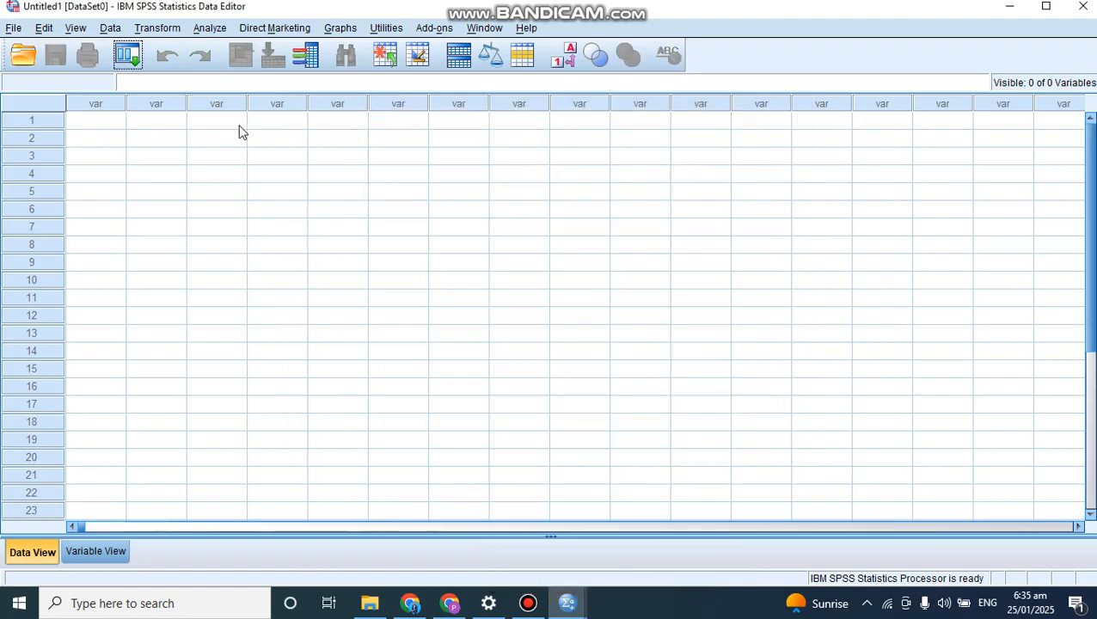
- Start opening a data file and browse to the Desktop folder
left_click(13, 28)
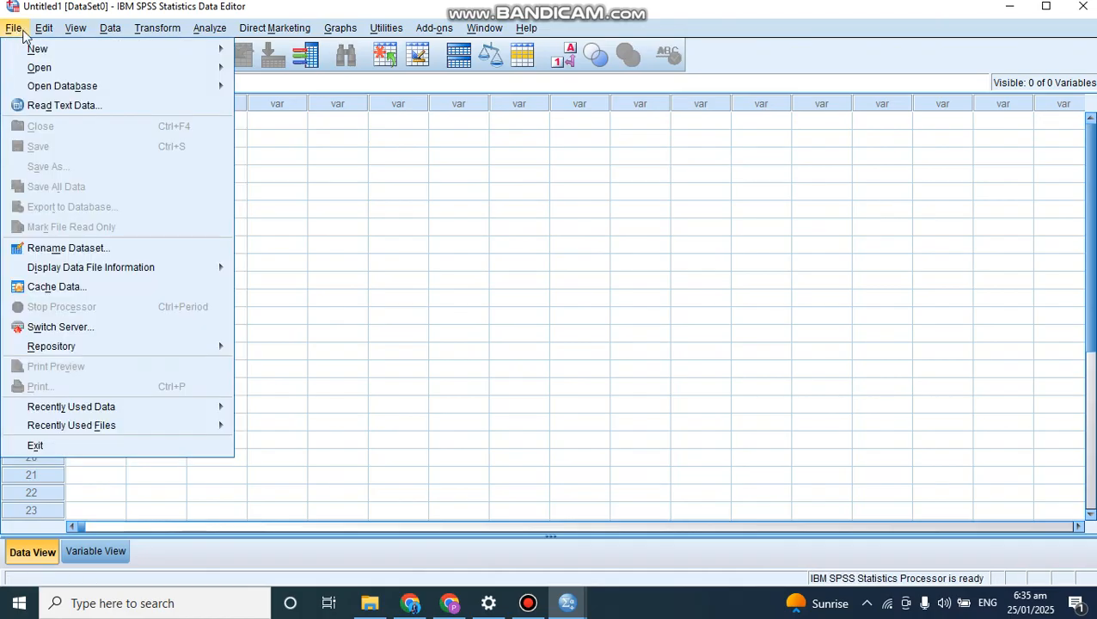
mouse_move(12, 27)
mouse_move(60, 90)
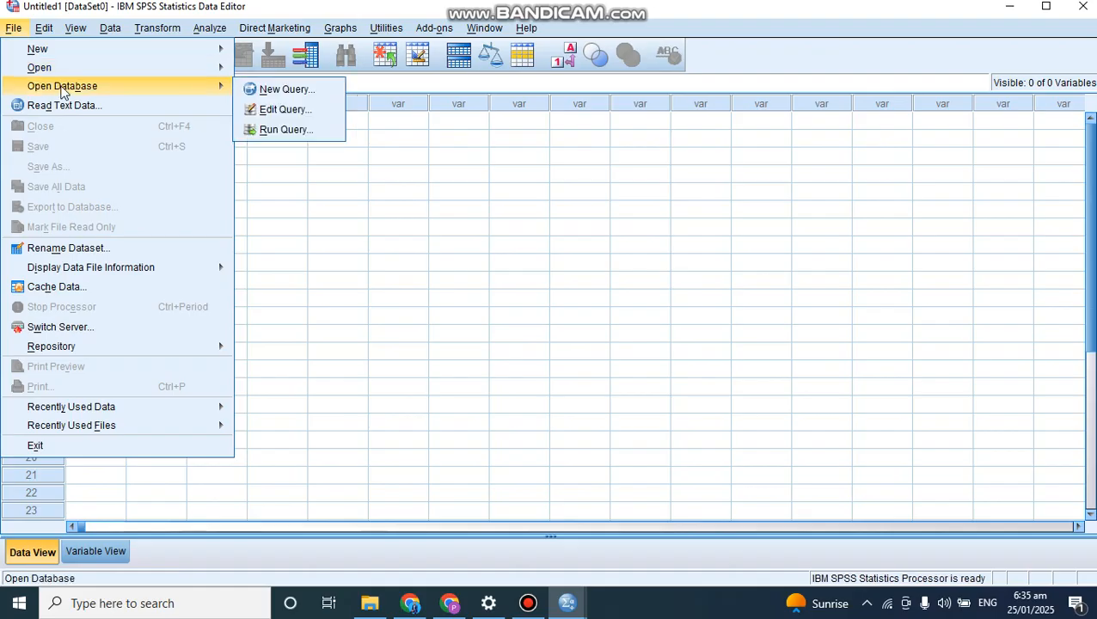
mouse_move(168, 74)
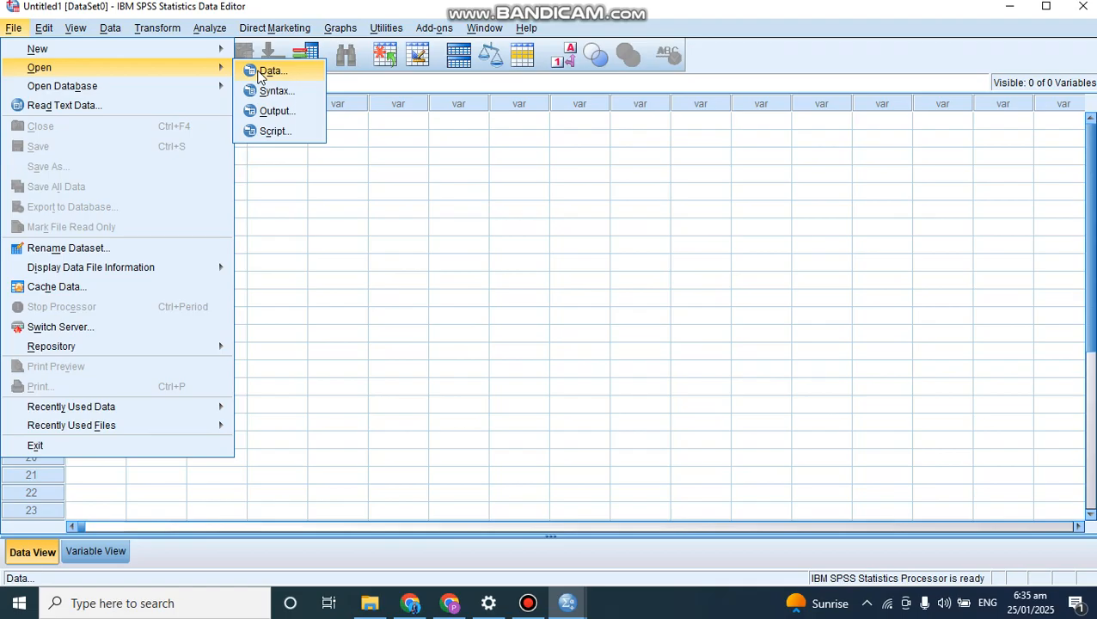
left_click(269, 72)
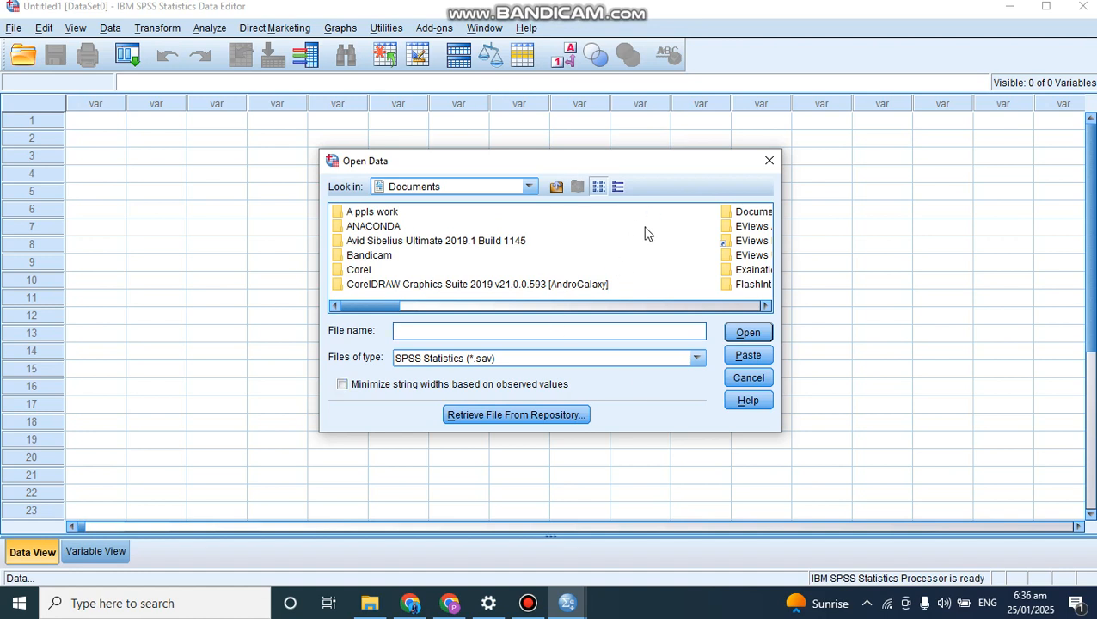
left_click(531, 189)
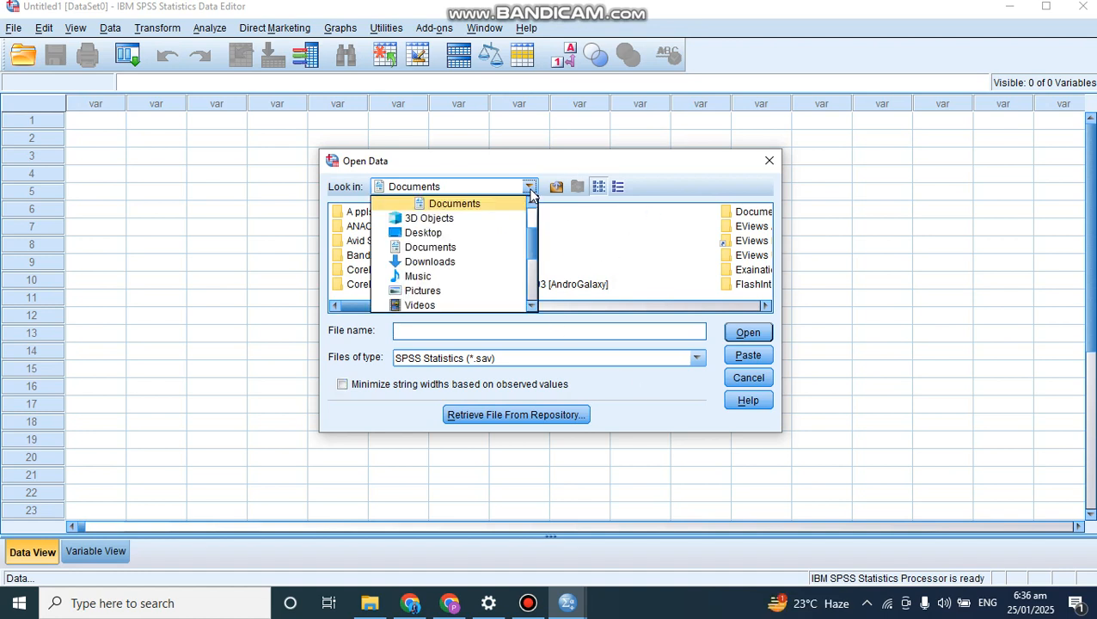
left_click(481, 234)
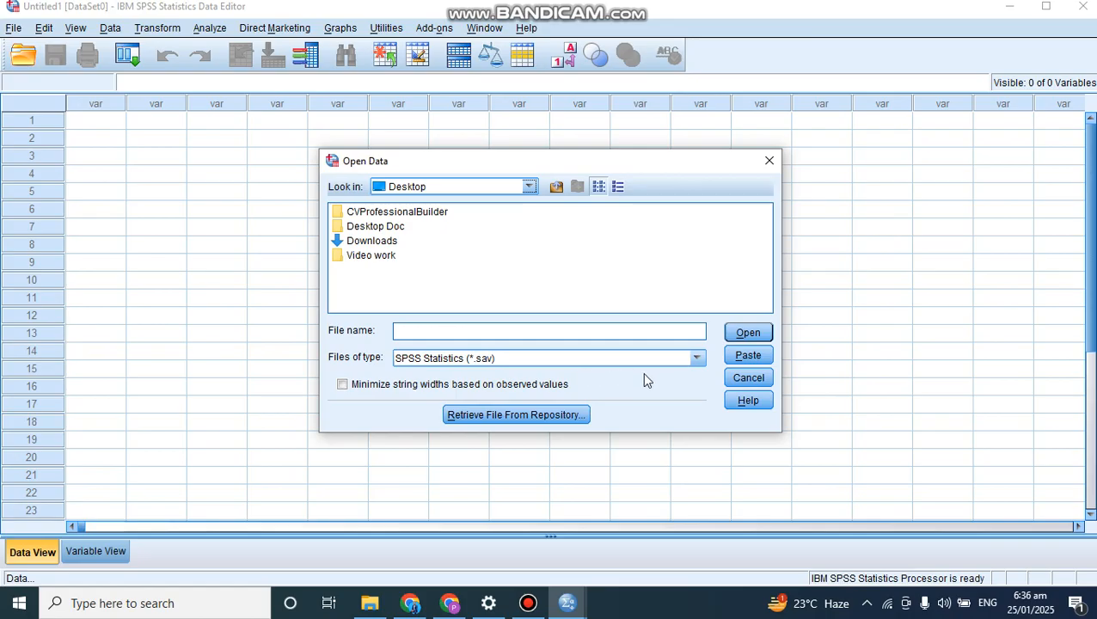
- Show text files (*.txt, *.dat, *.csv) and open crosstab_large_sample_data.csv for import
left_click(697, 359)
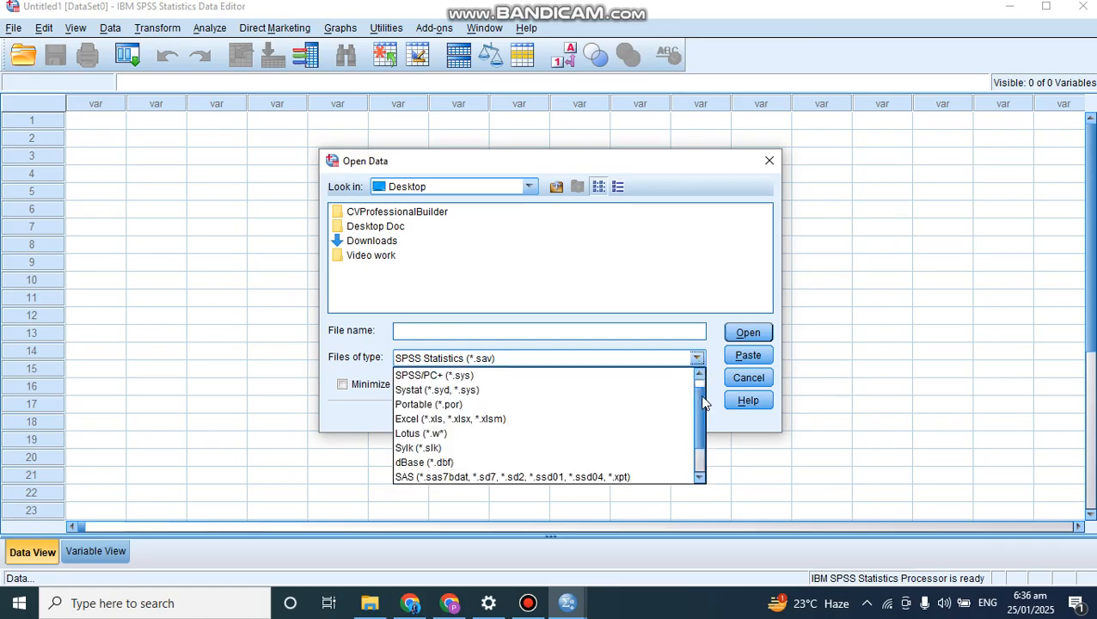
scroll(584, 456, "down", 1)
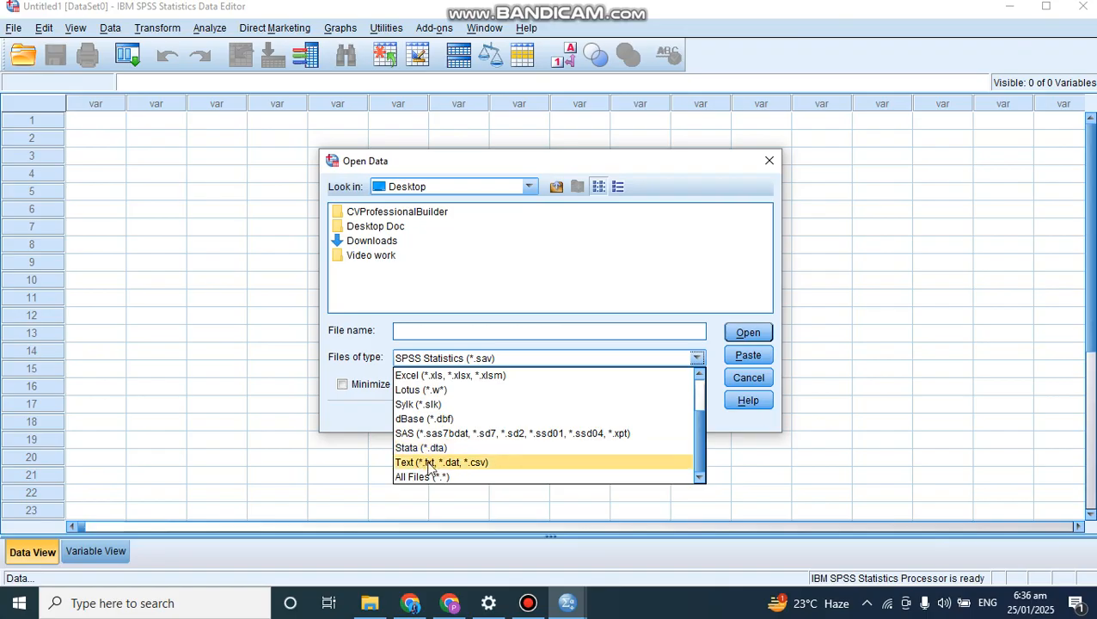
left_click(465, 463)
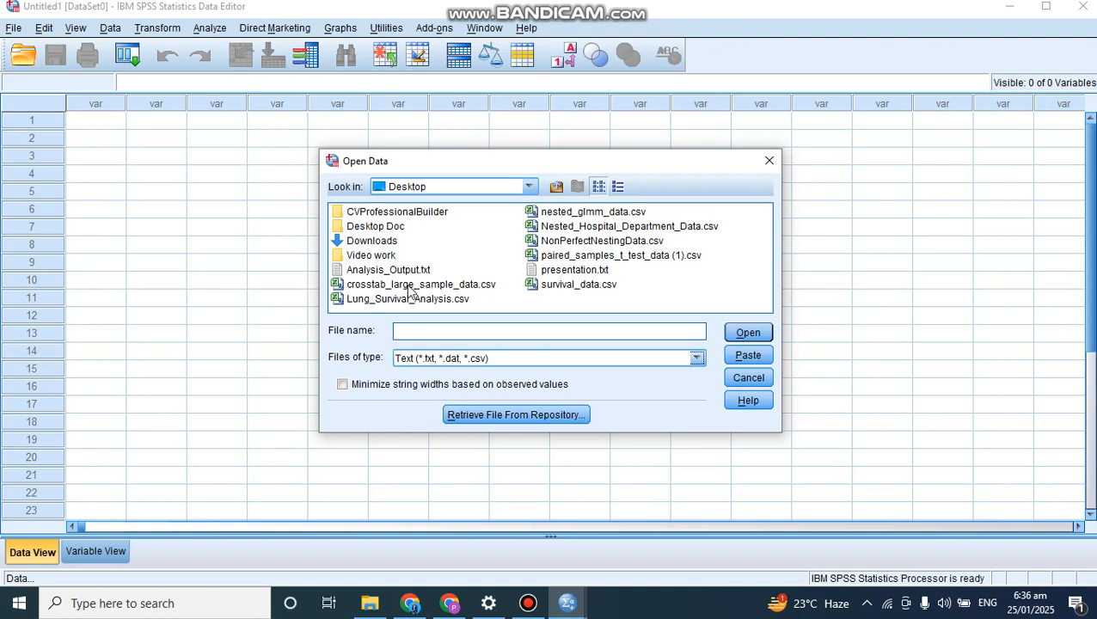
left_click(409, 288)
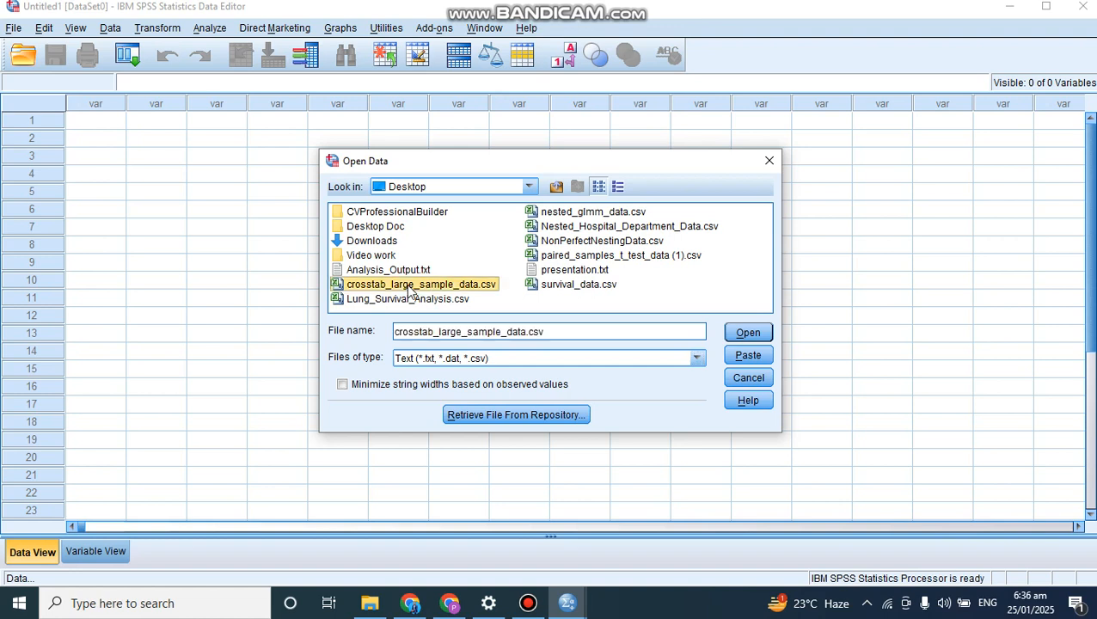
left_click(747, 333)
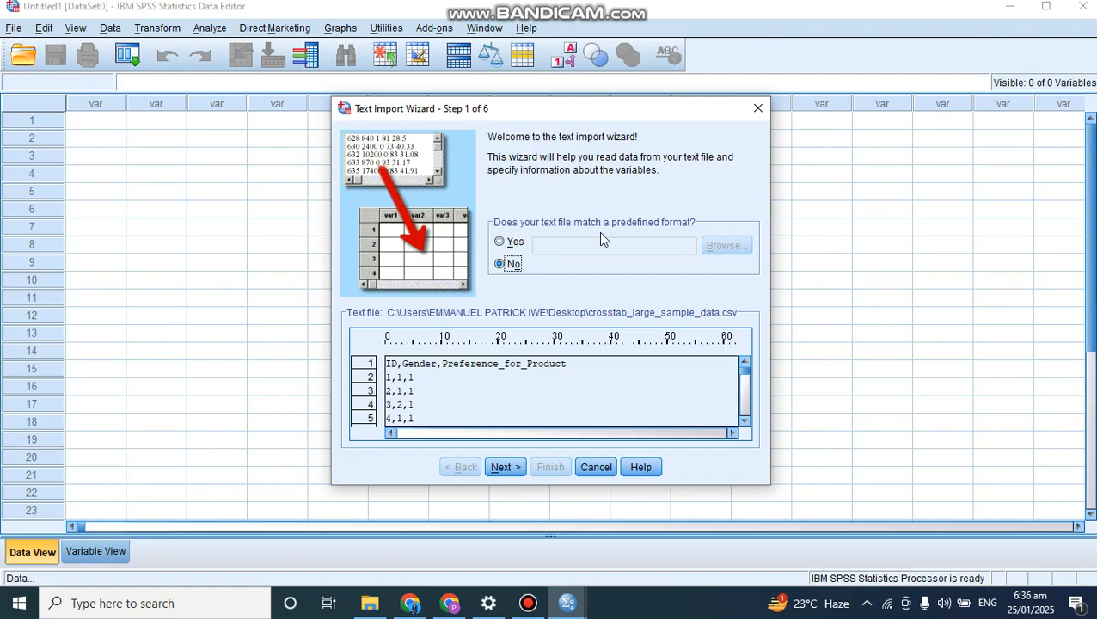
- Import the text file without a predefined format, as delimited data with variable names included at the top
left_click(501, 242)
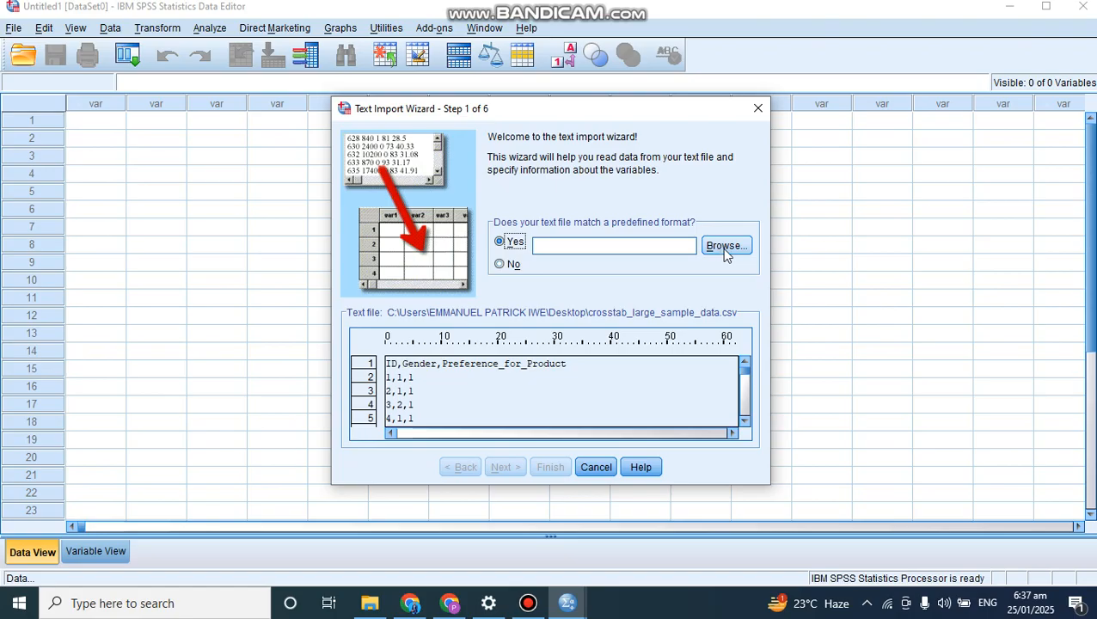
left_click(501, 266)
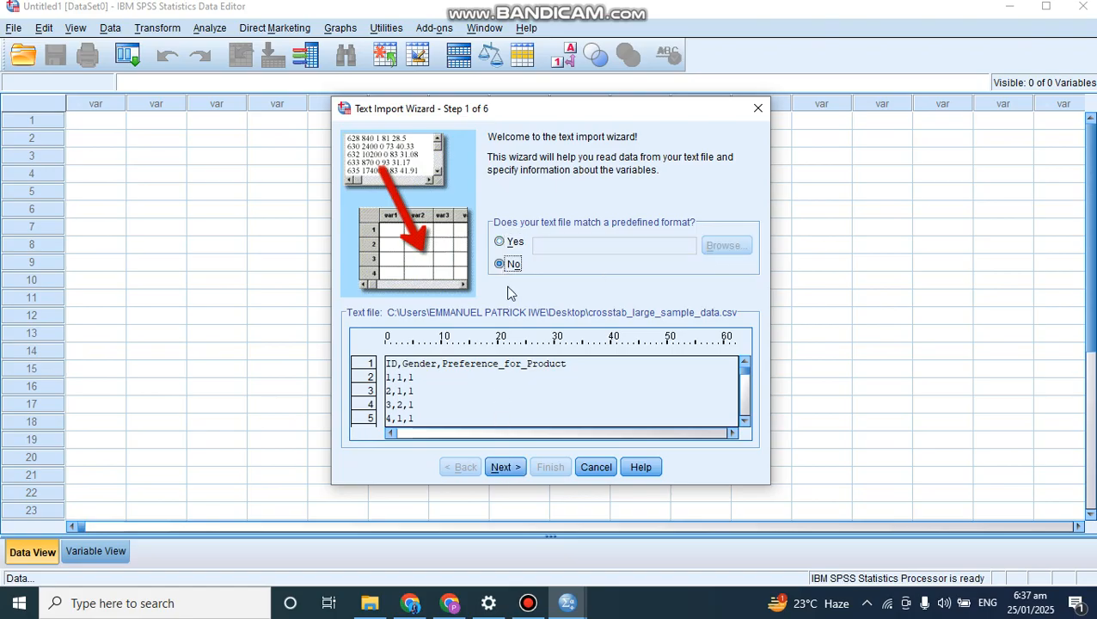
left_click(503, 466)
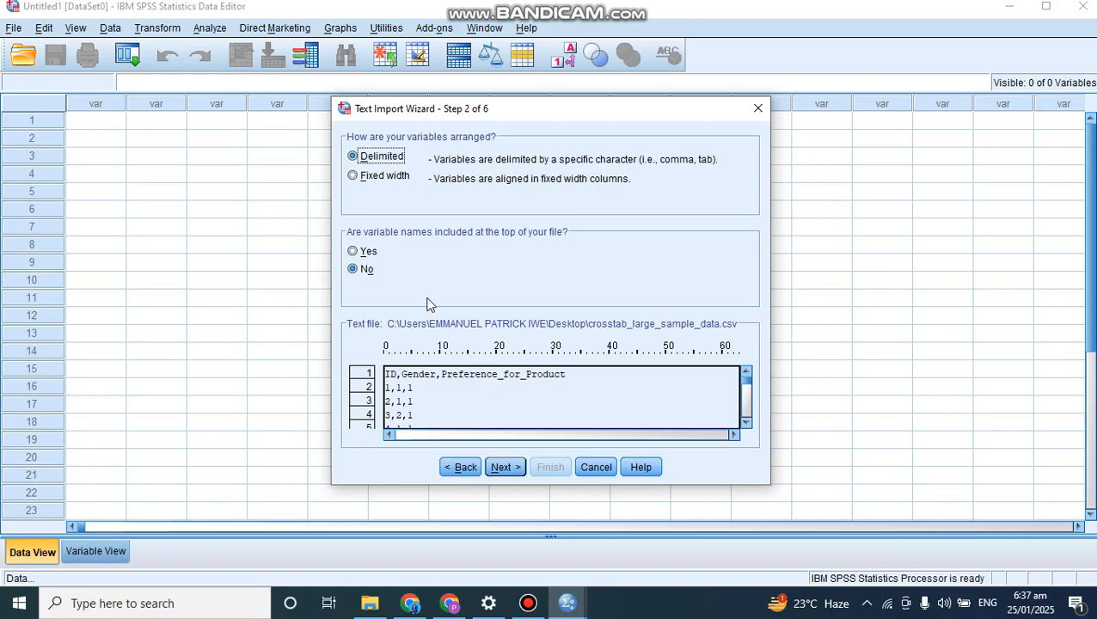
left_click(354, 252)
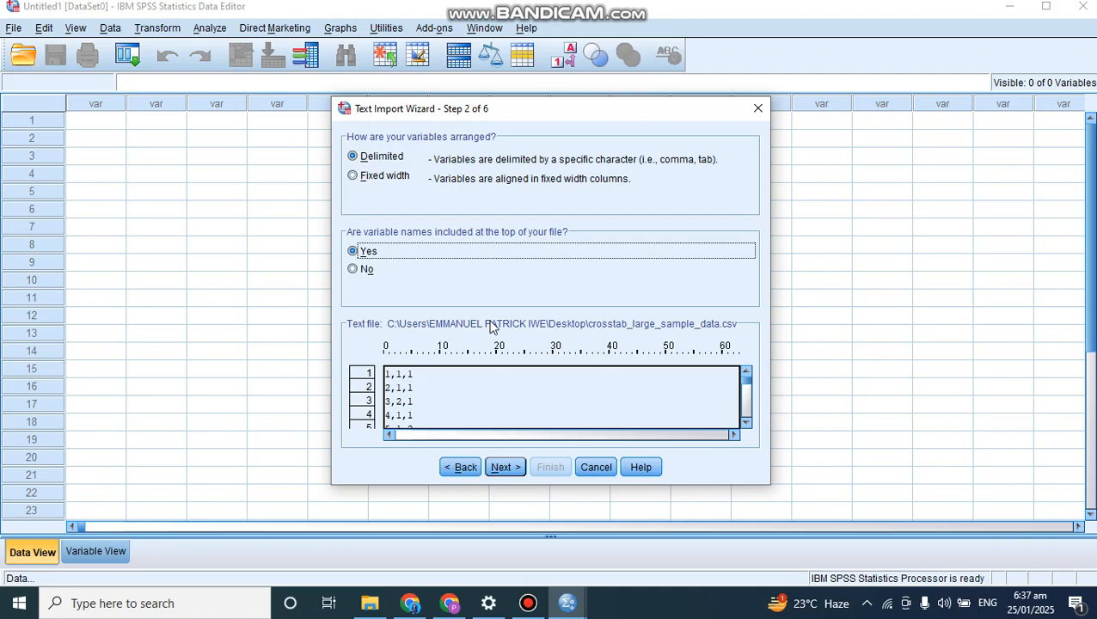
left_click(503, 466)
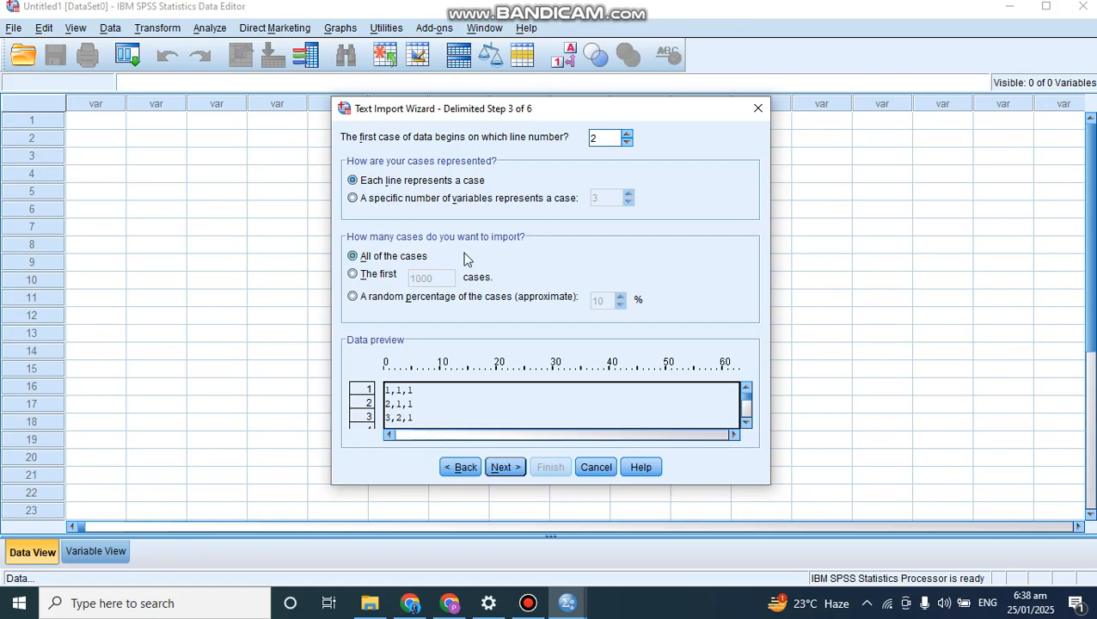
- Treat each line as one case, import all cases from line 2, and accept comma as the delimiter
left_click(359, 197)
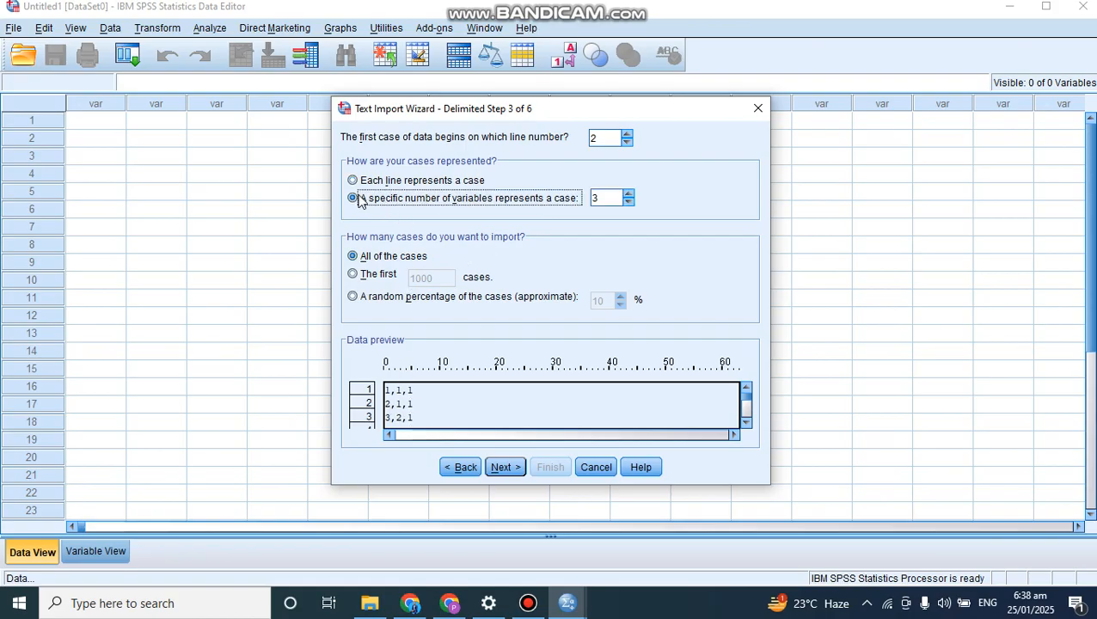
left_click(355, 182)
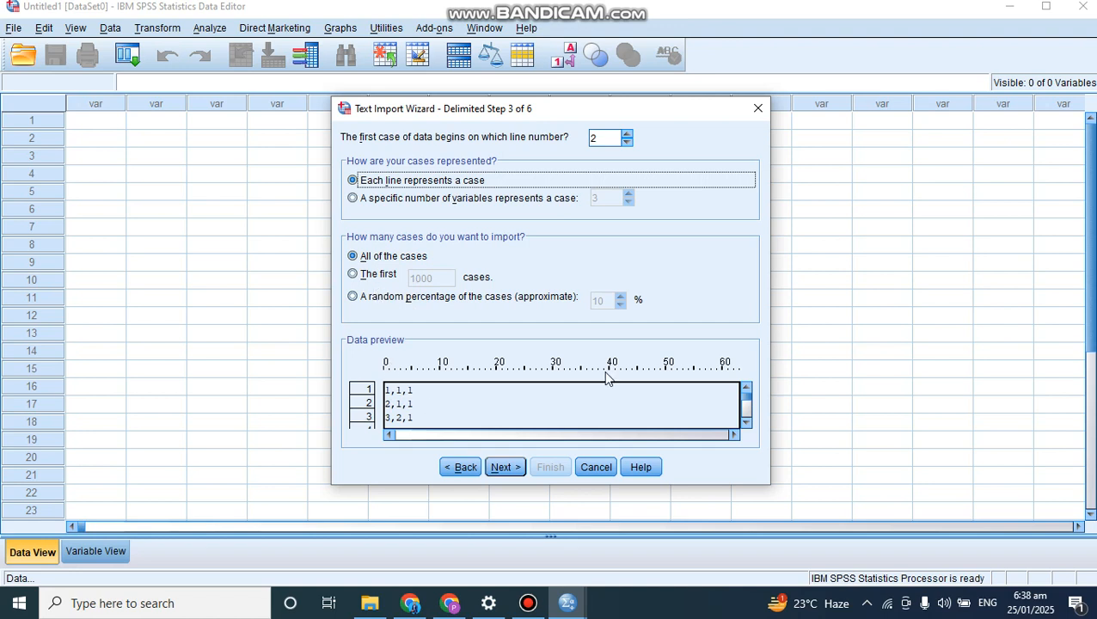
left_click(504, 467)
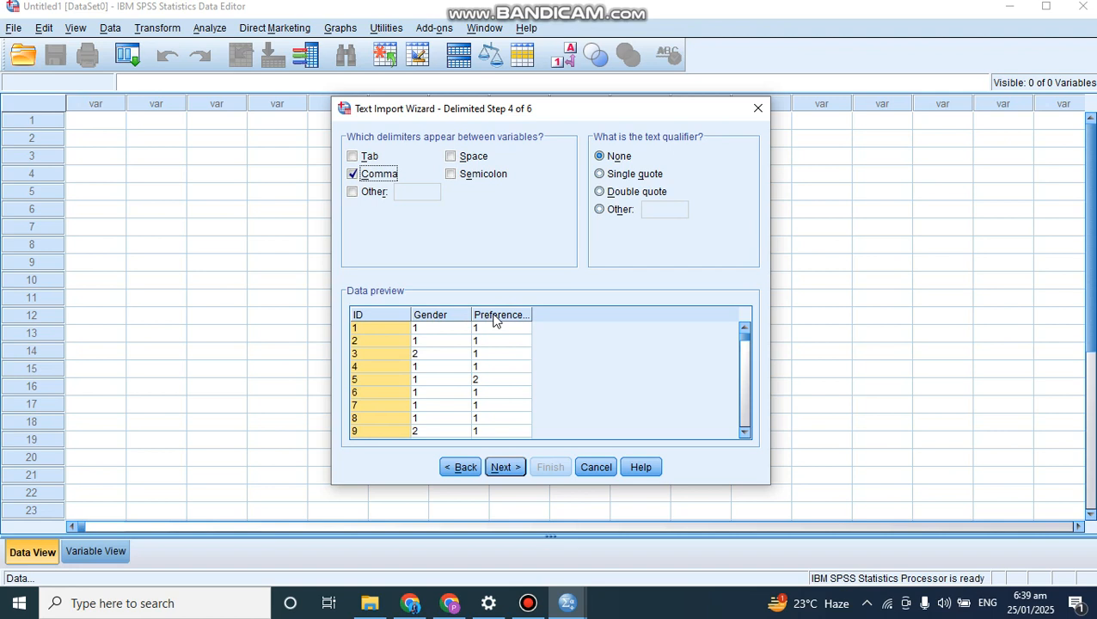
left_click(506, 466)
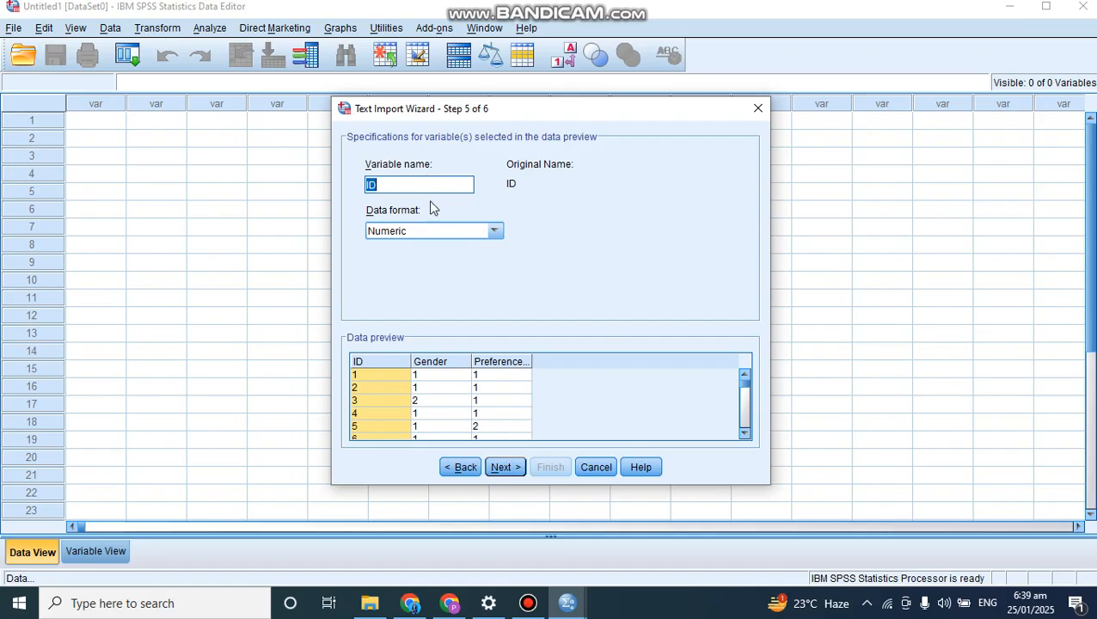
- Review the name and data format of ID, Gender and Preference_for_Product, and accept ID as Numeric
left_click(391, 363)
left_click(416, 379)
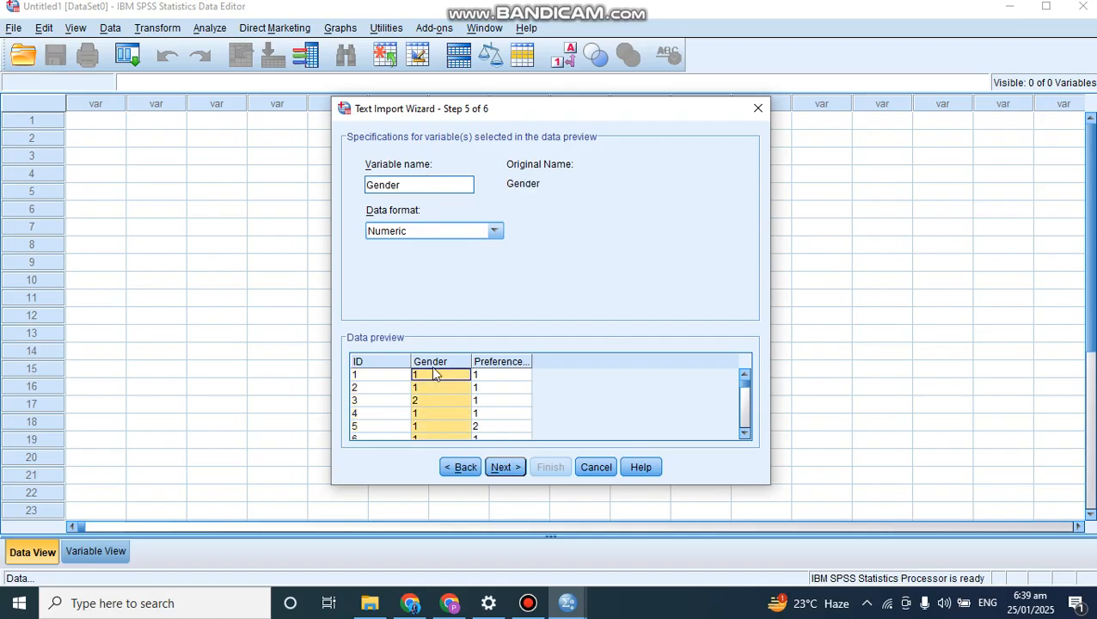
left_click(490, 378)
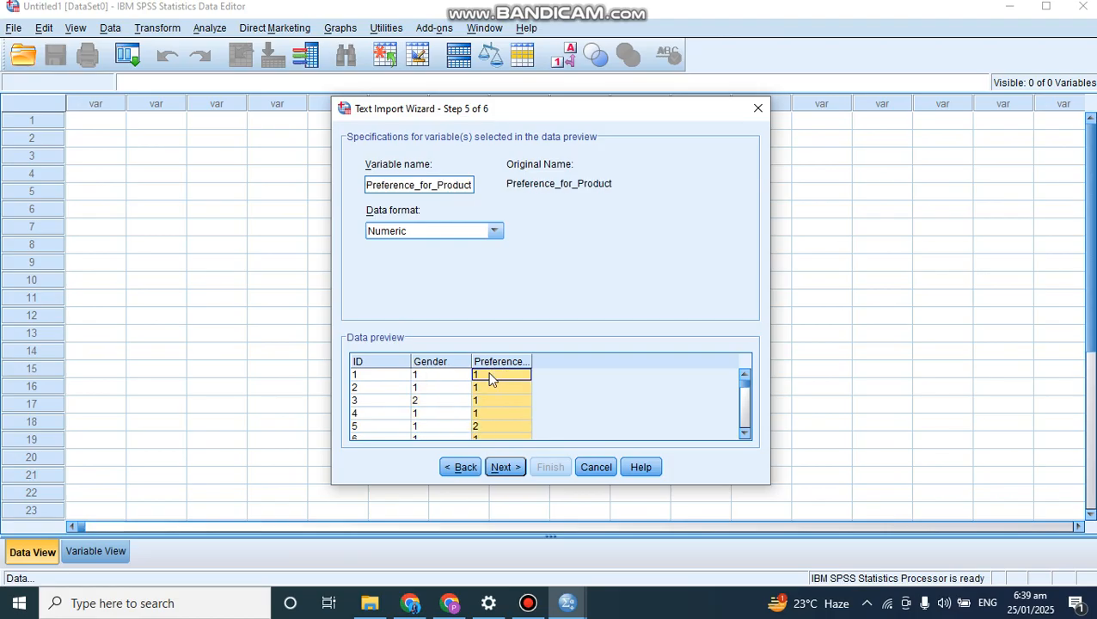
left_click(386, 368)
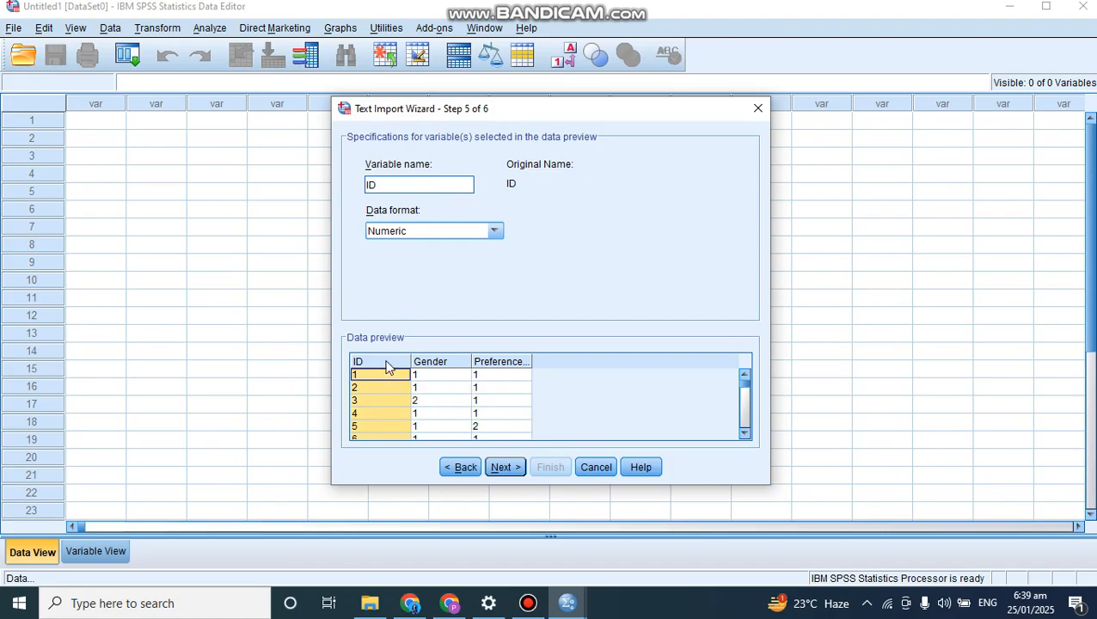
left_click(496, 232)
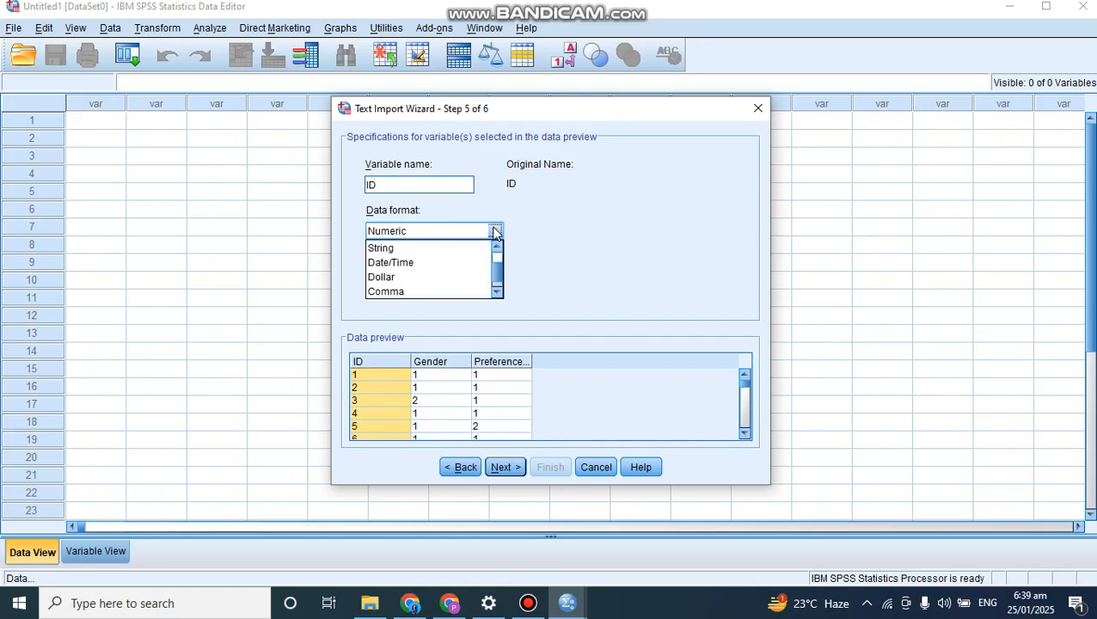
left_click(437, 234)
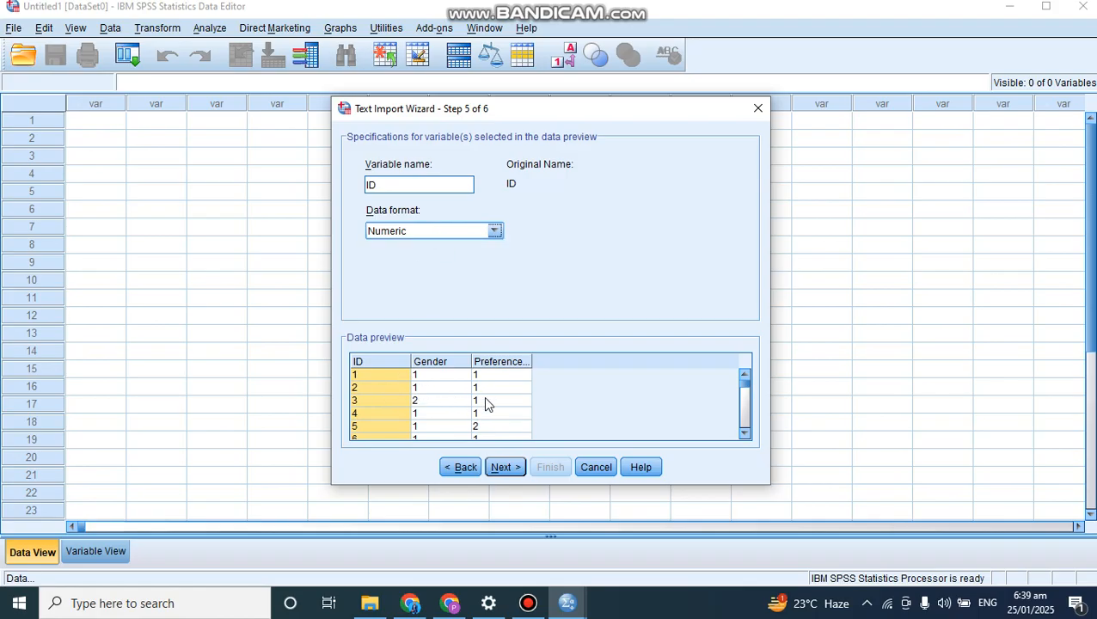
left_click(506, 471)
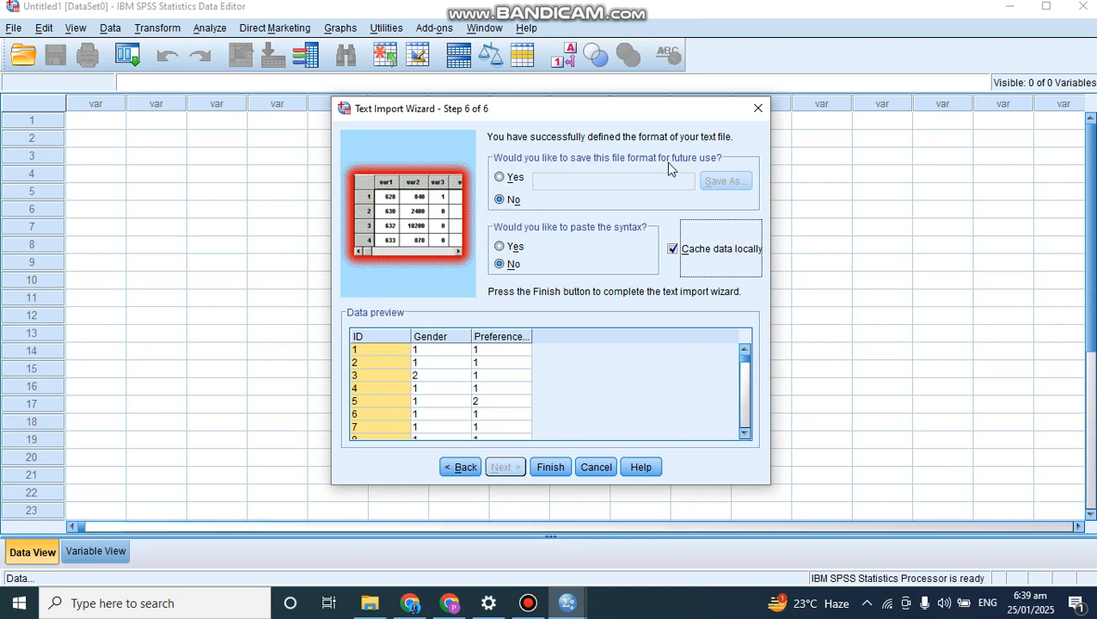
- Finish the text import without saving the file format for future use
left_click(515, 178)
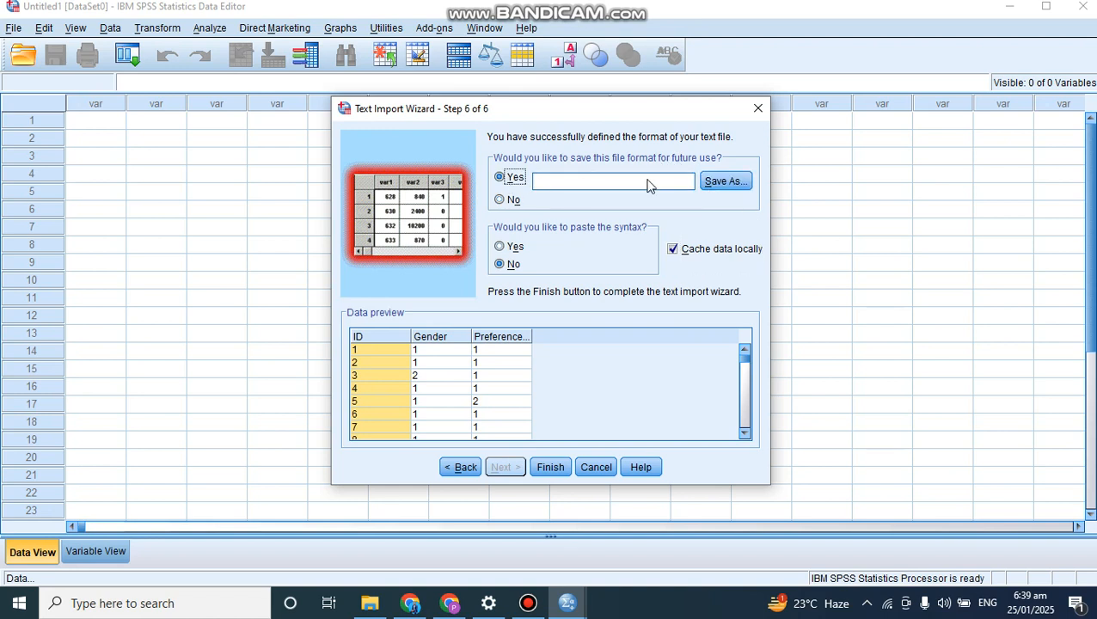
left_click(502, 200)
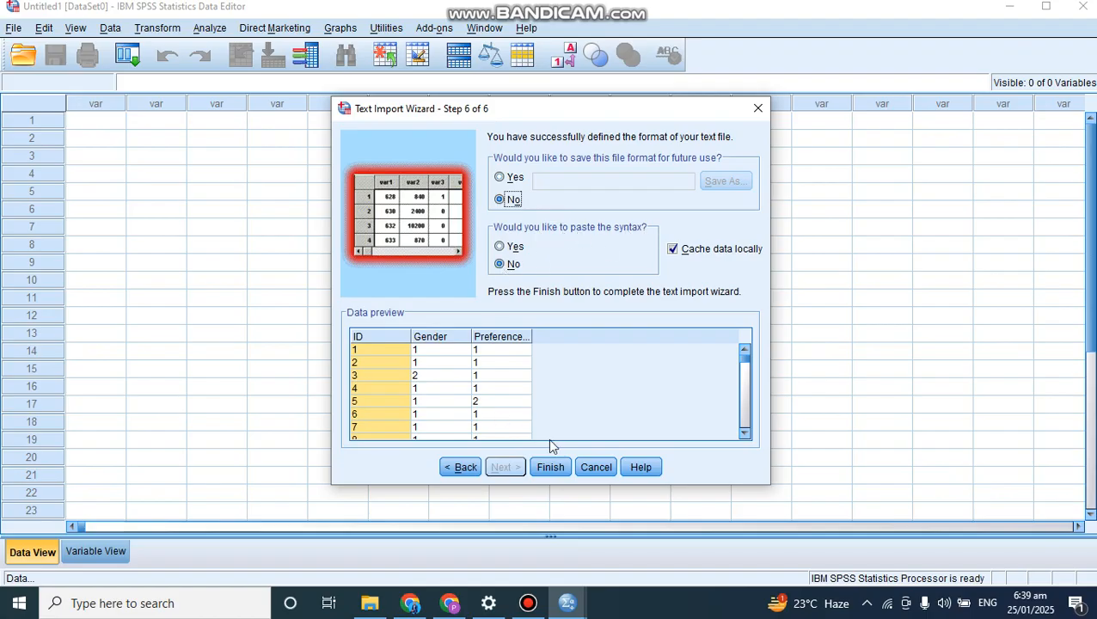
left_click(550, 469)
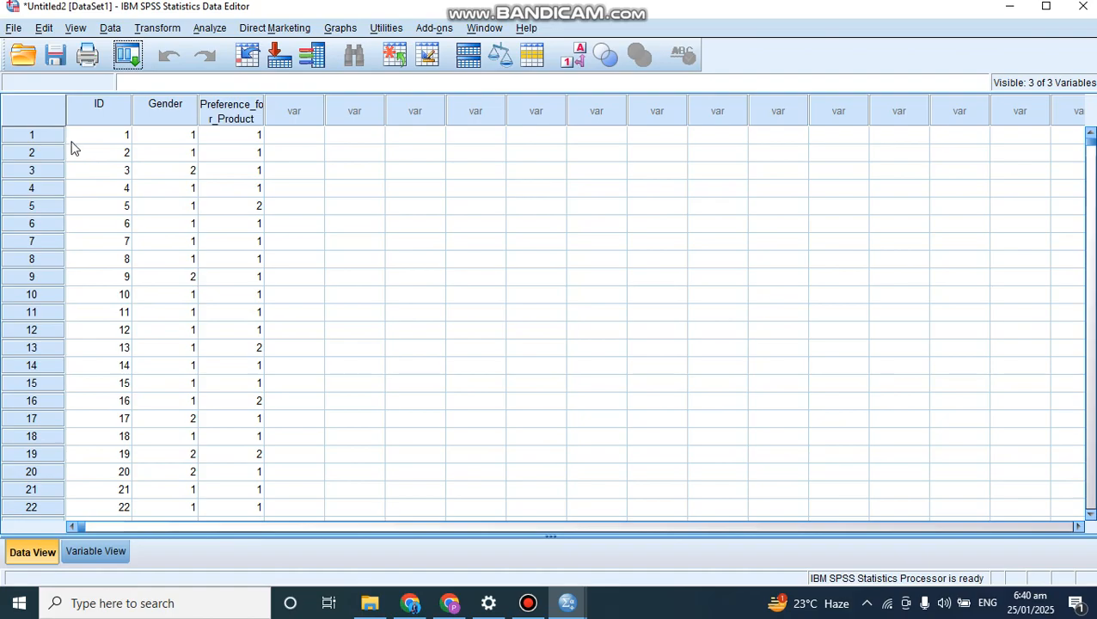
- Define value labels for the Gender variable: 1 as Male and 2 as Female
left_click(101, 555)
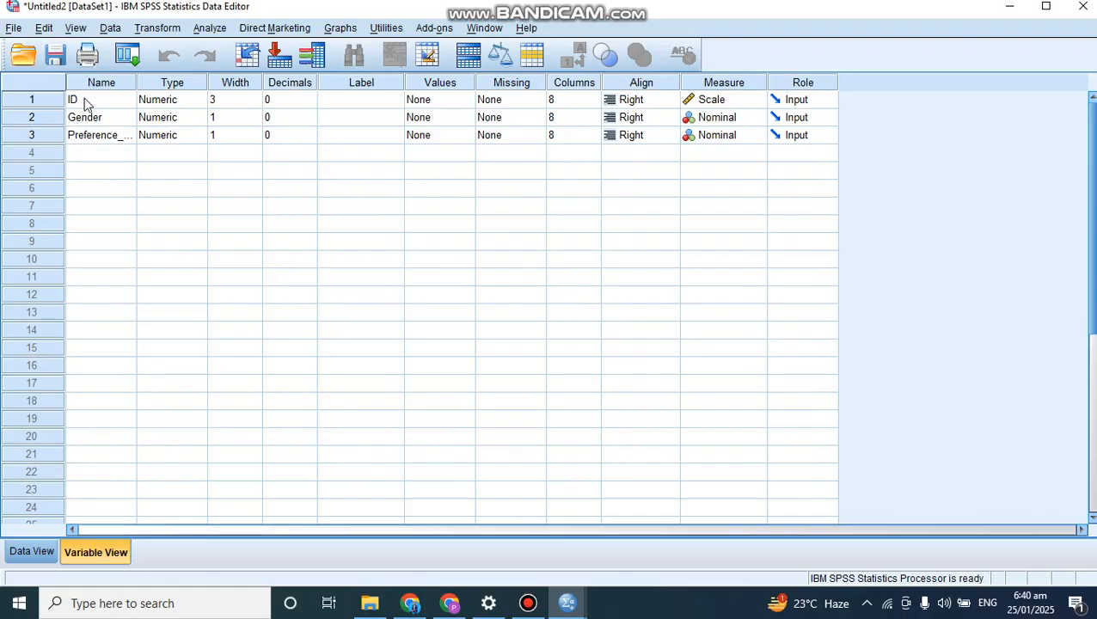
left_click(461, 125)
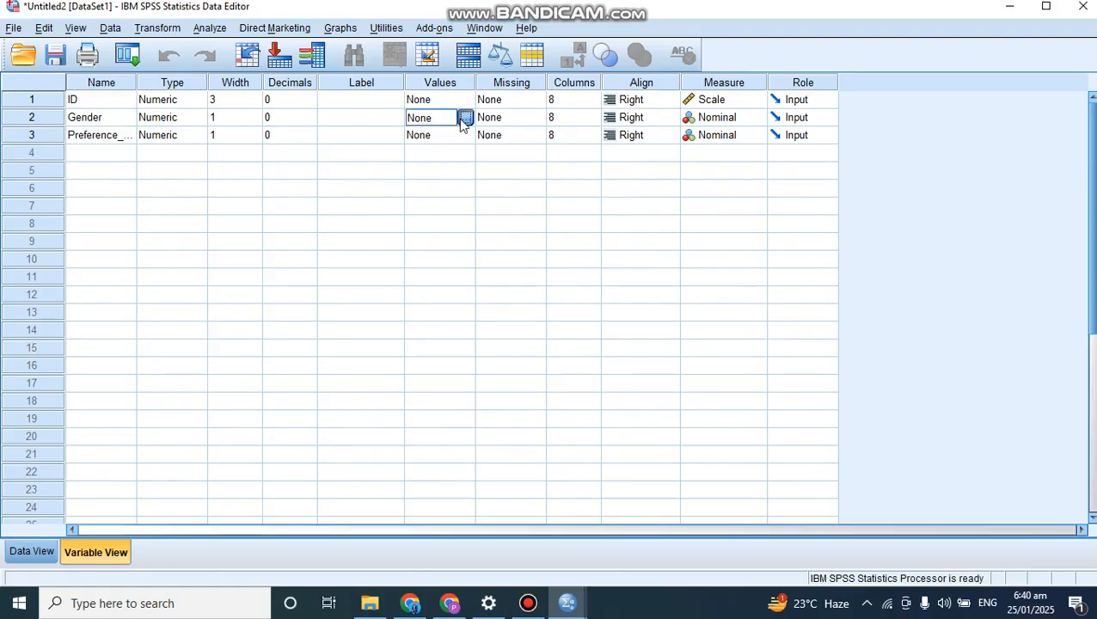
left_click(466, 119)
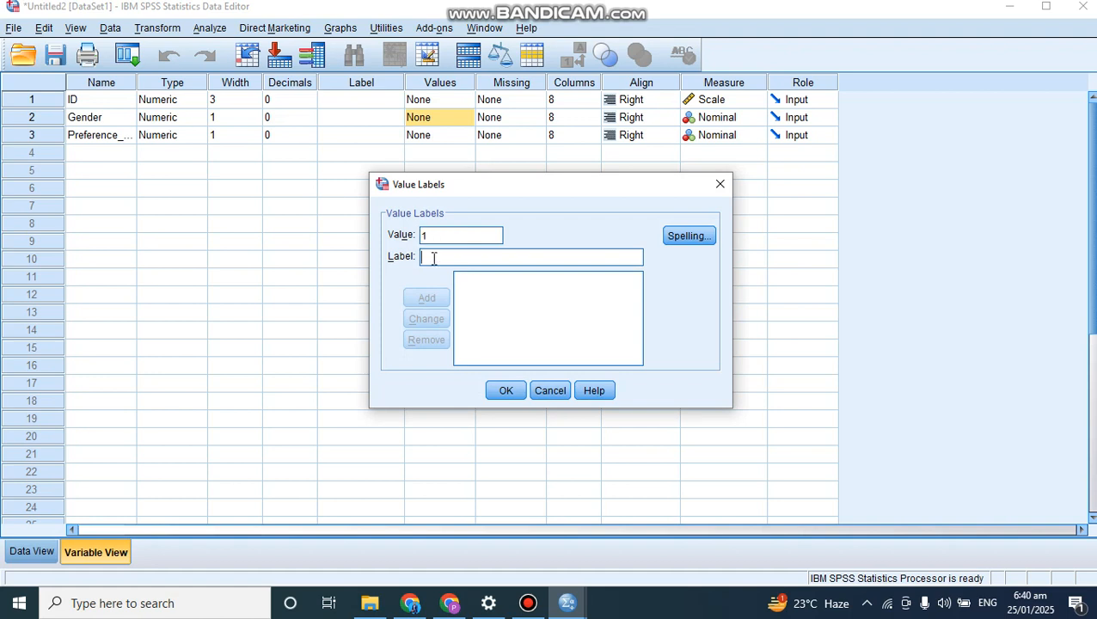
left_click(433, 258)
type("Male")
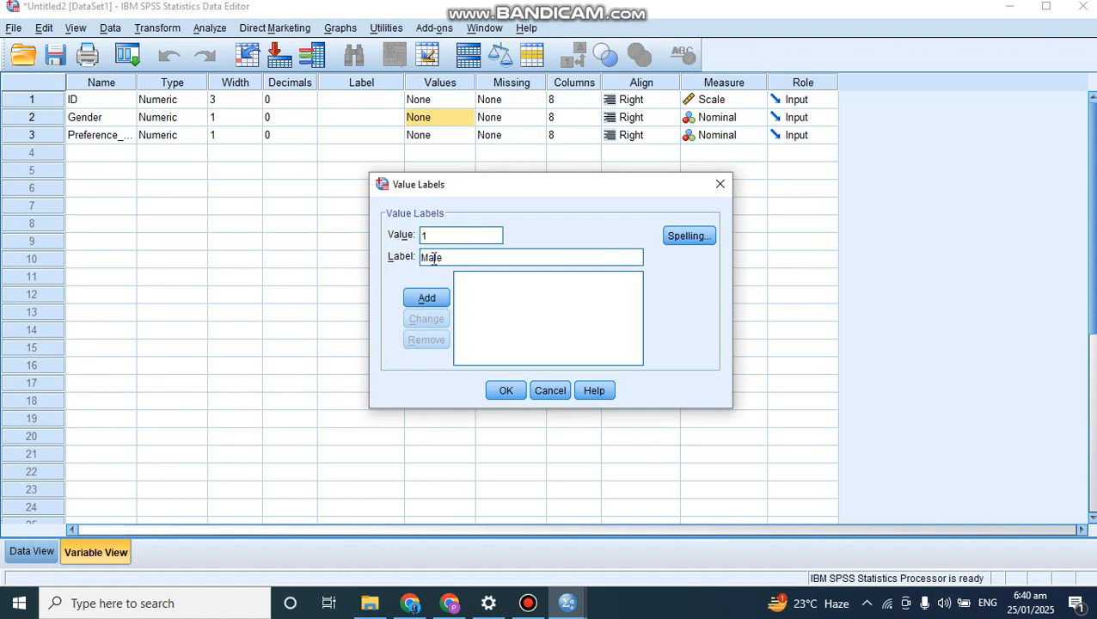
left_click(427, 299)
left_click(455, 232)
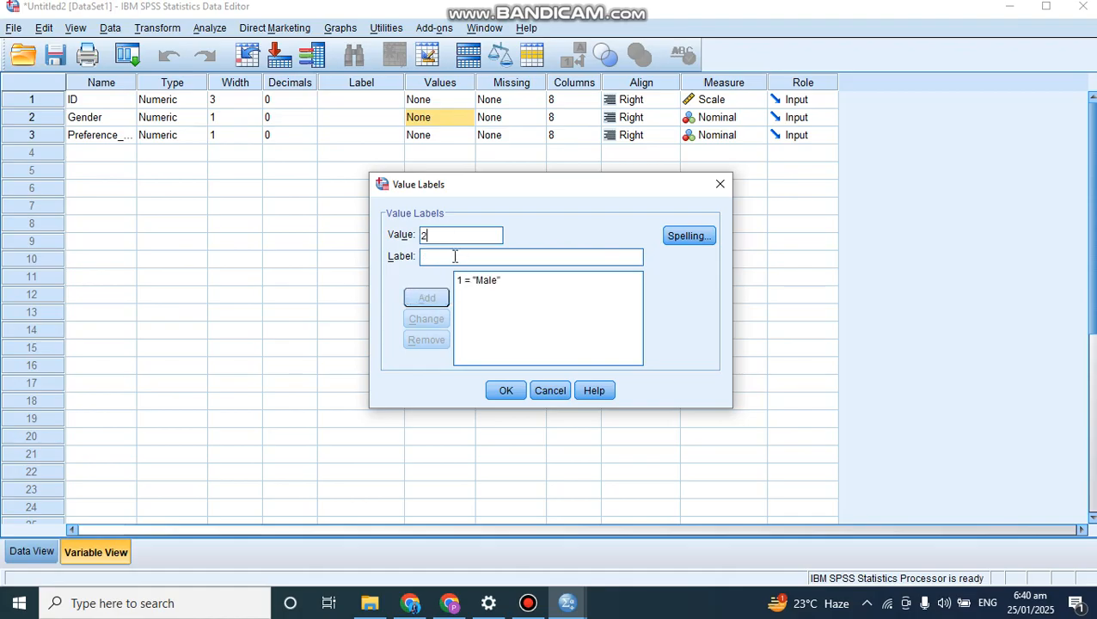
type("Fema")
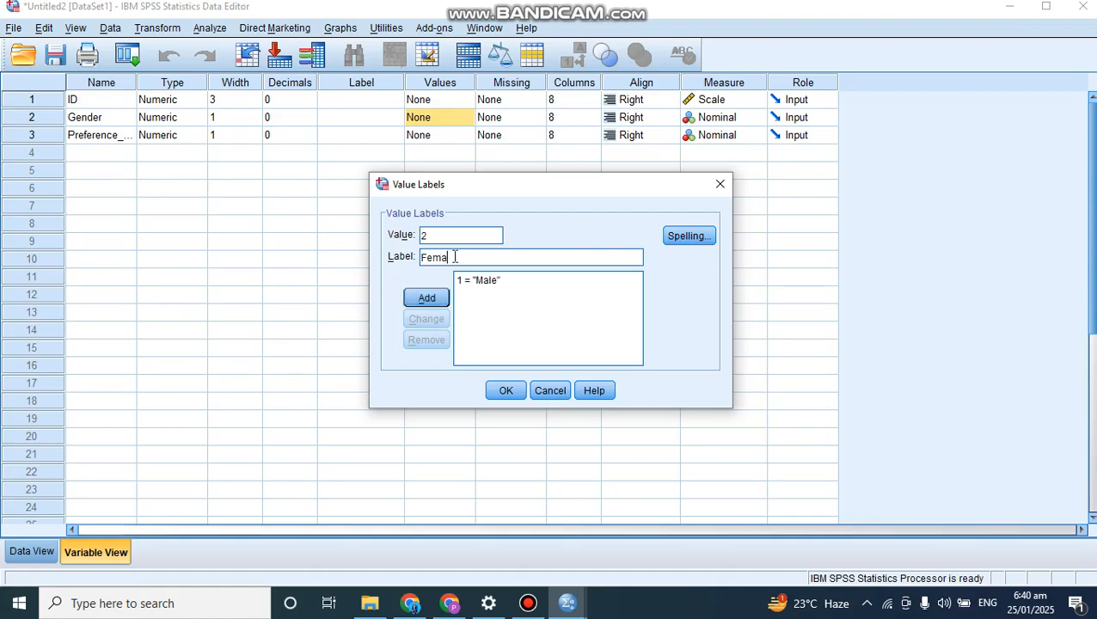
type("le")
left_click(426, 298)
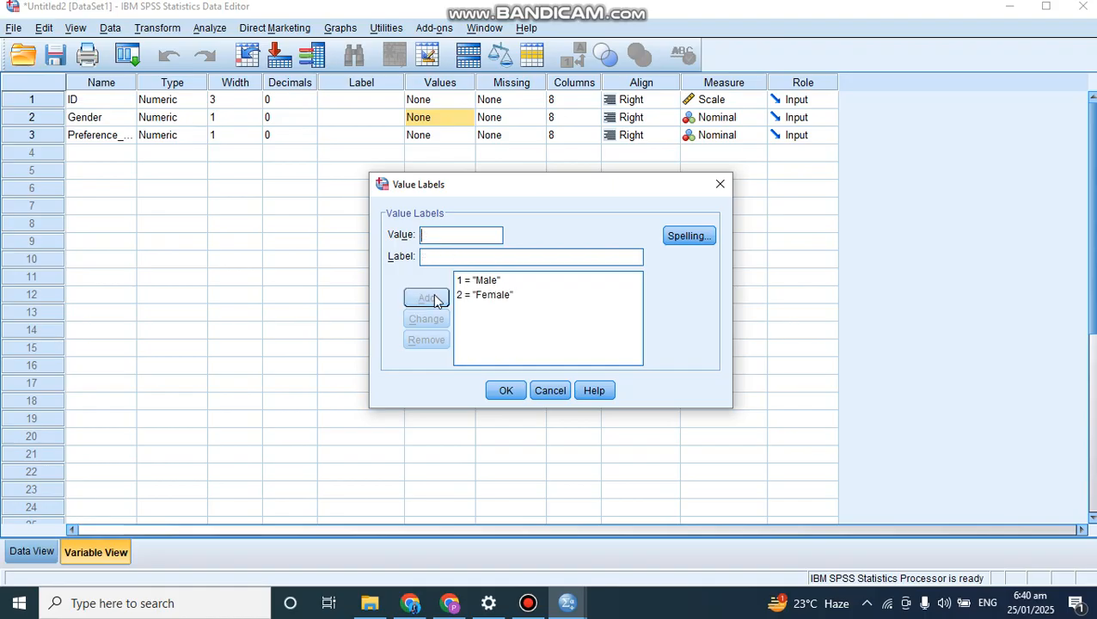
left_click(505, 391)
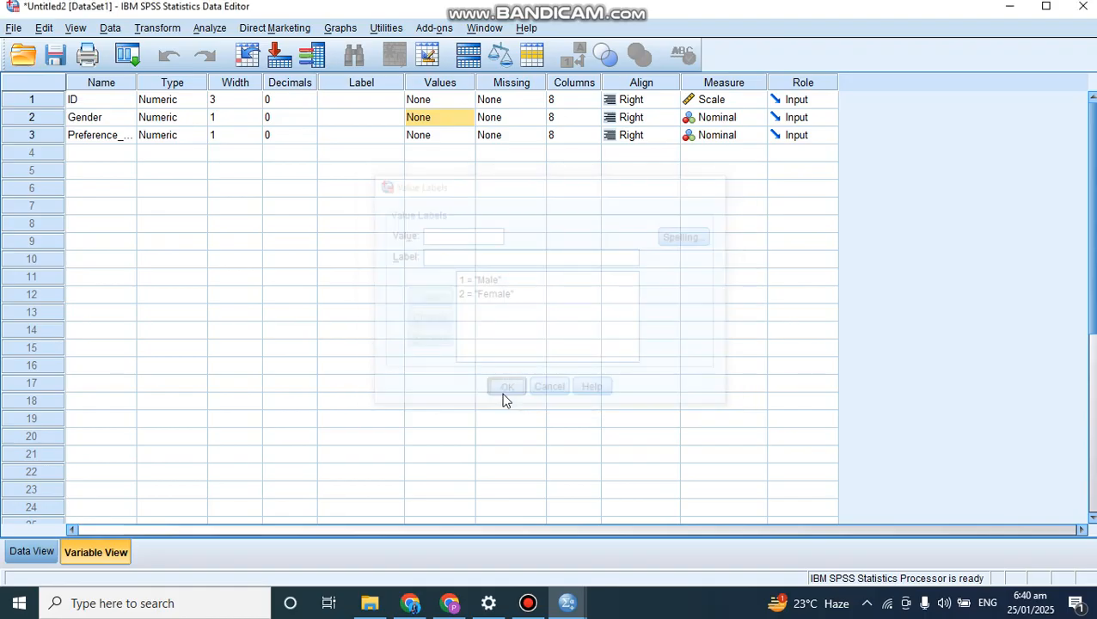
left_click_drag(1095, 128, 1094, 109)
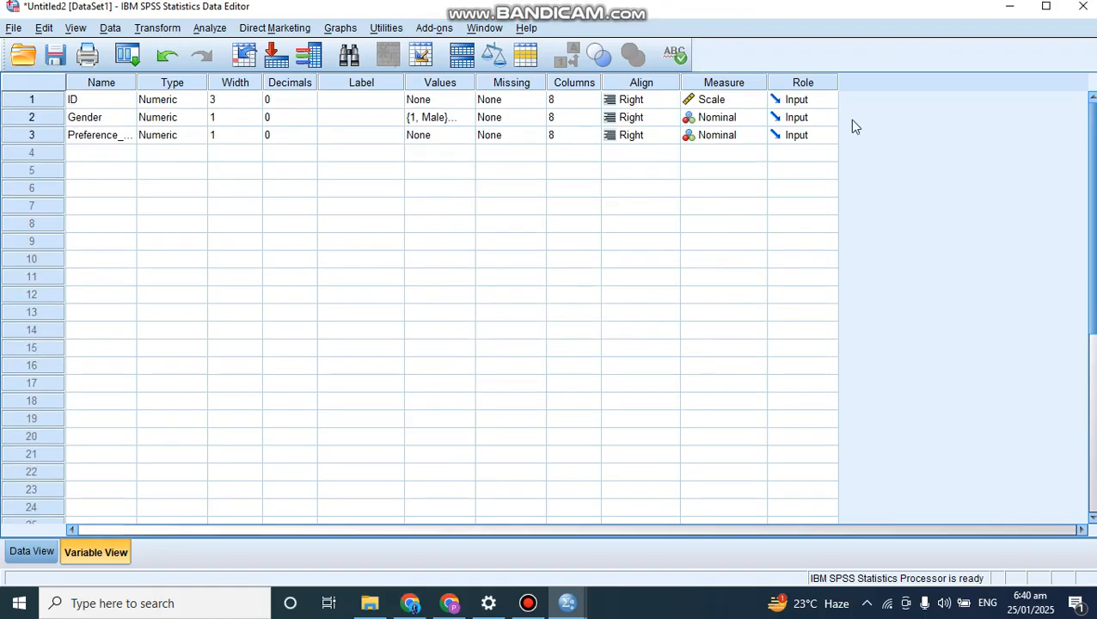
- Define value labels for the Preference_for_Product variable: 1 as Yes and 2 as No
left_click(443, 119)
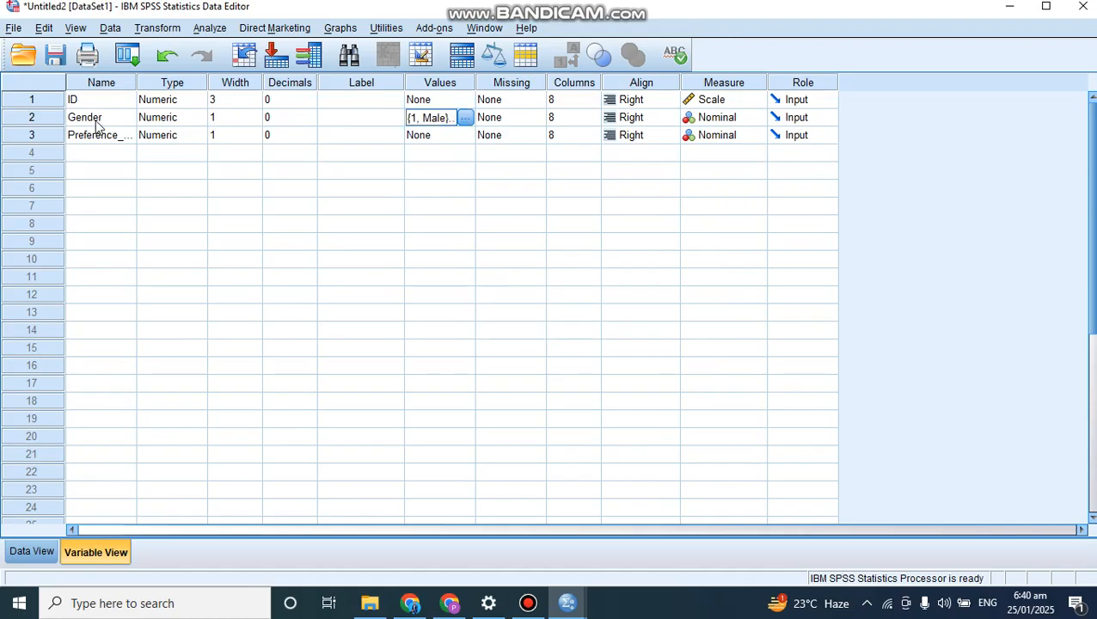
left_click(30, 553)
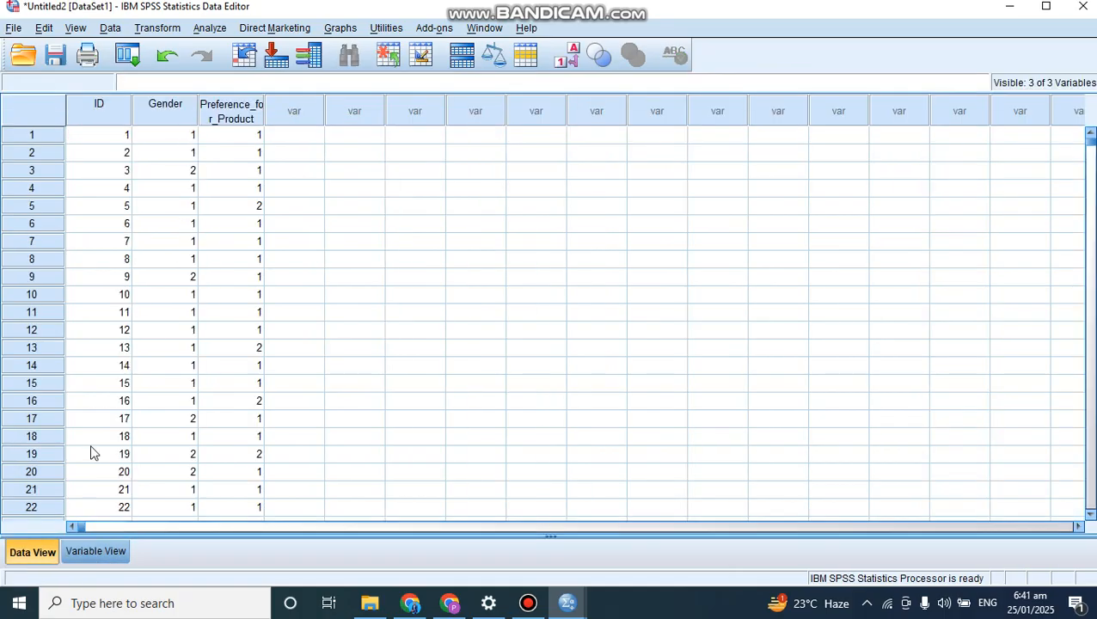
left_click(90, 553)
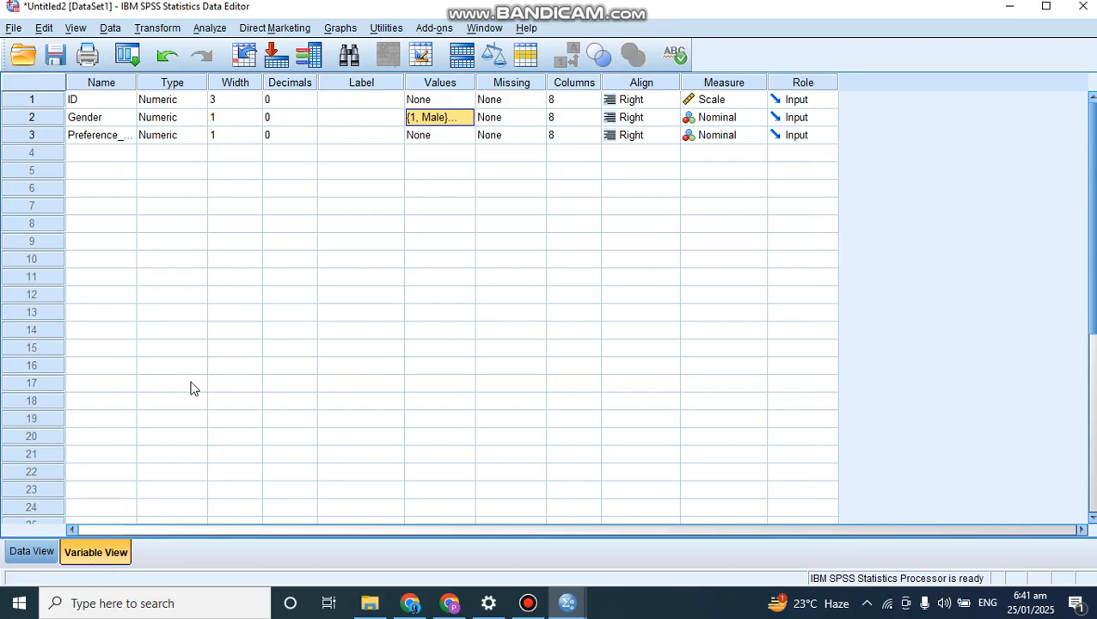
left_click(434, 137)
left_click(463, 136)
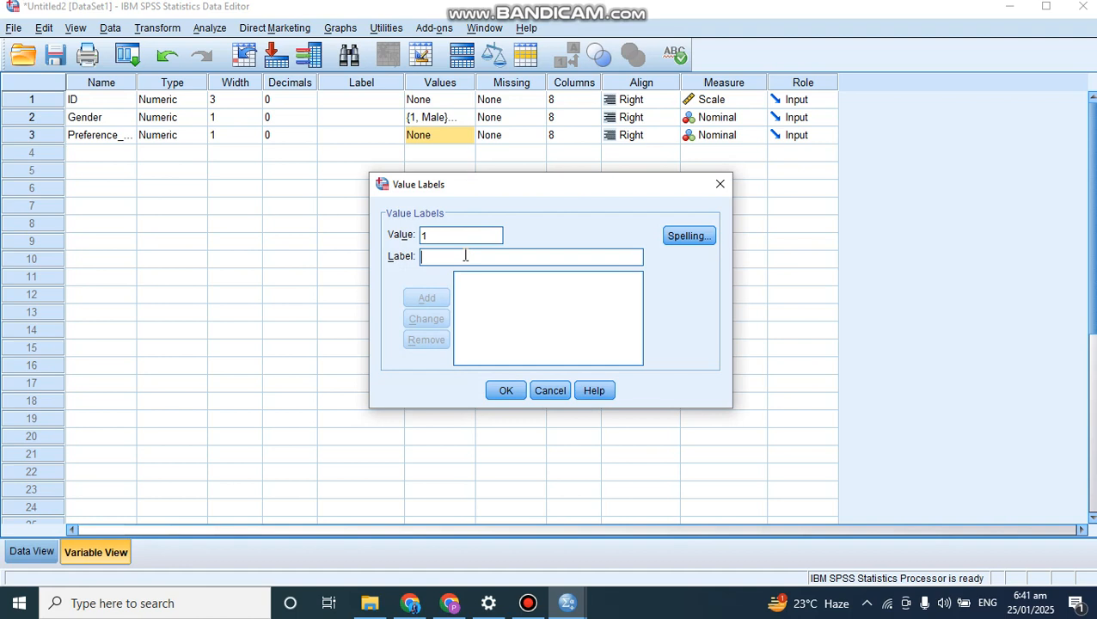
type("Yes")
left_click(442, 296)
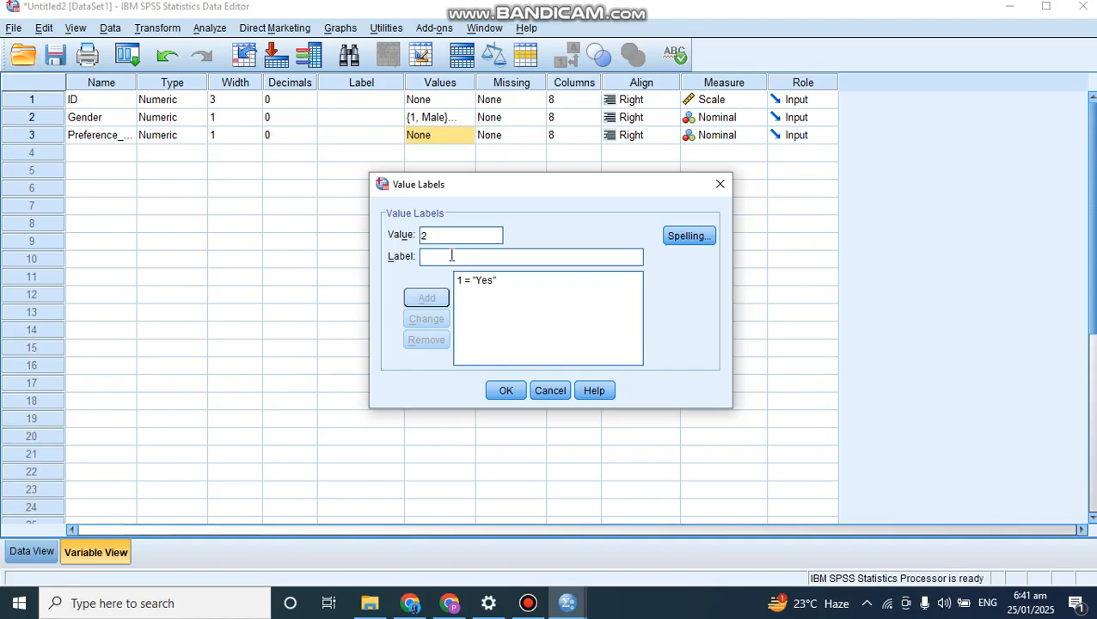
type("No")
left_click(428, 299)
left_click(507, 390)
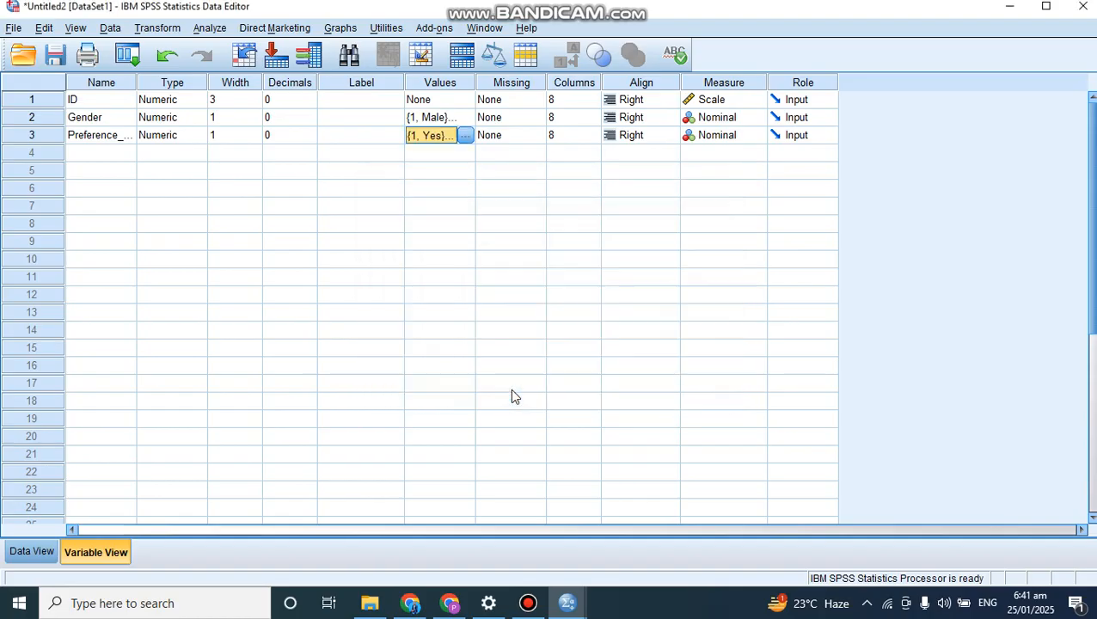
- Review the variable definitions and look through the Gender and Preference_for_Product codes of the imported cases
left_click(33, 551)
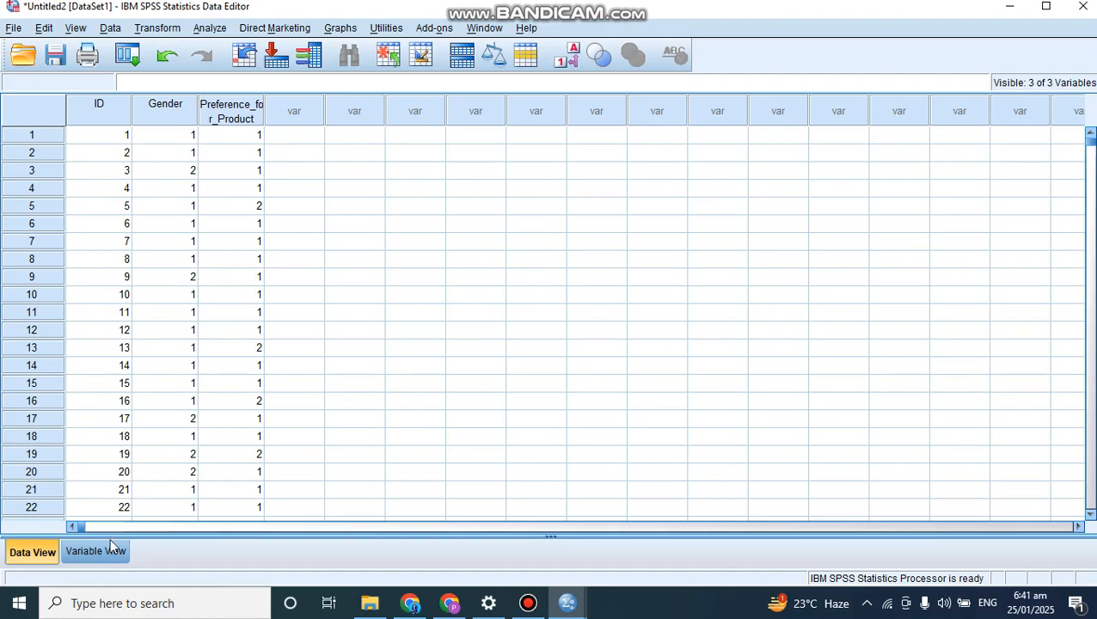
left_click(107, 551)
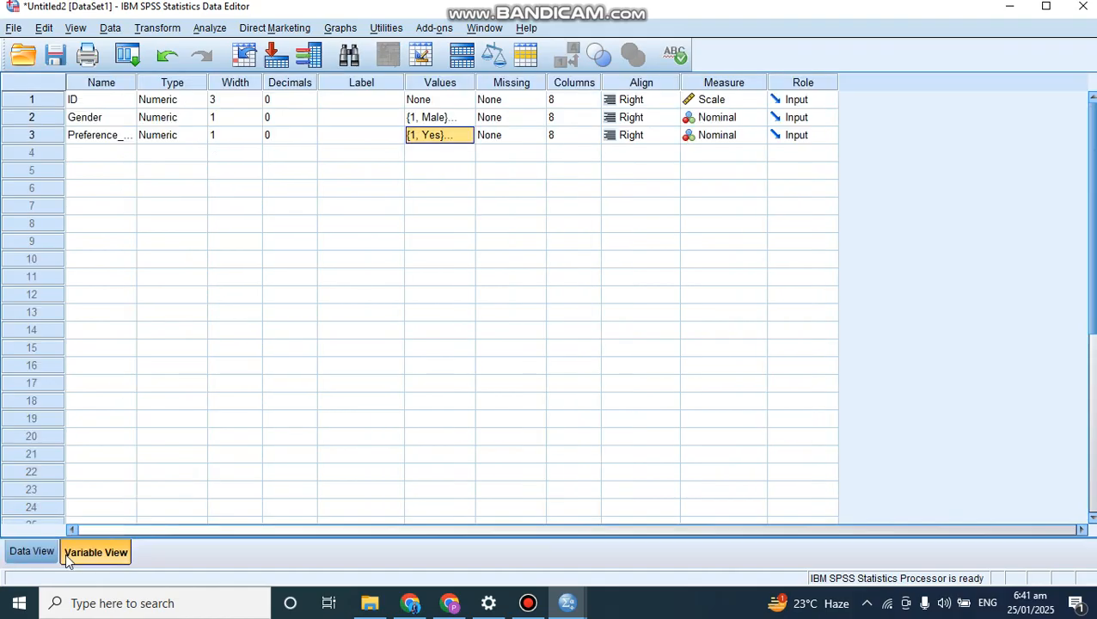
left_click(50, 551)
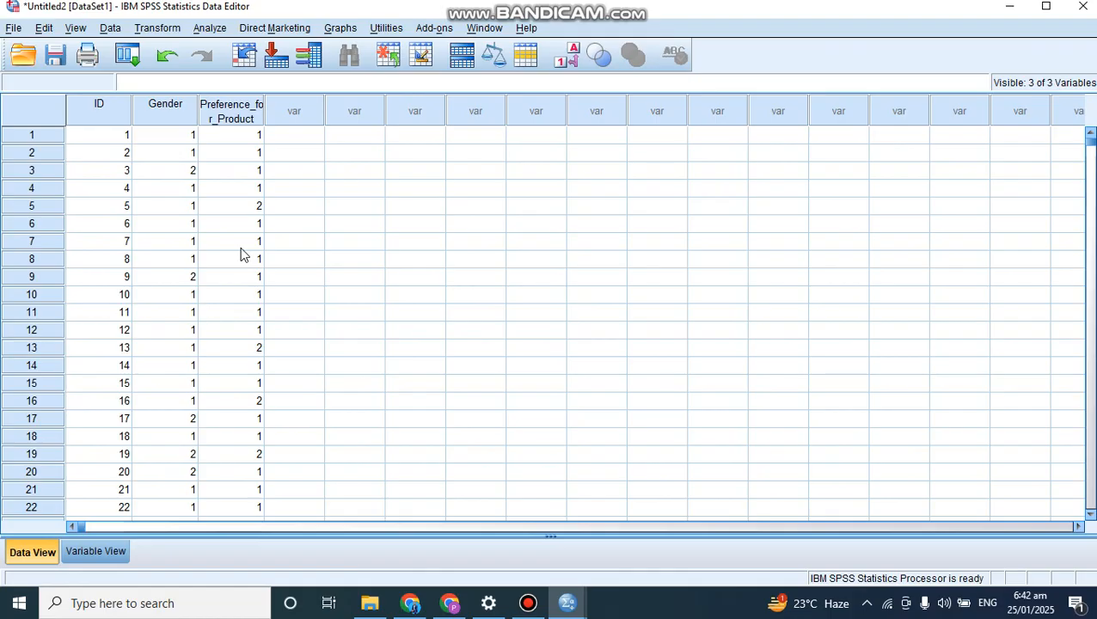
key("Page_Down")
key("Page_Down")
key("Page_Down")
key("Page_Down")
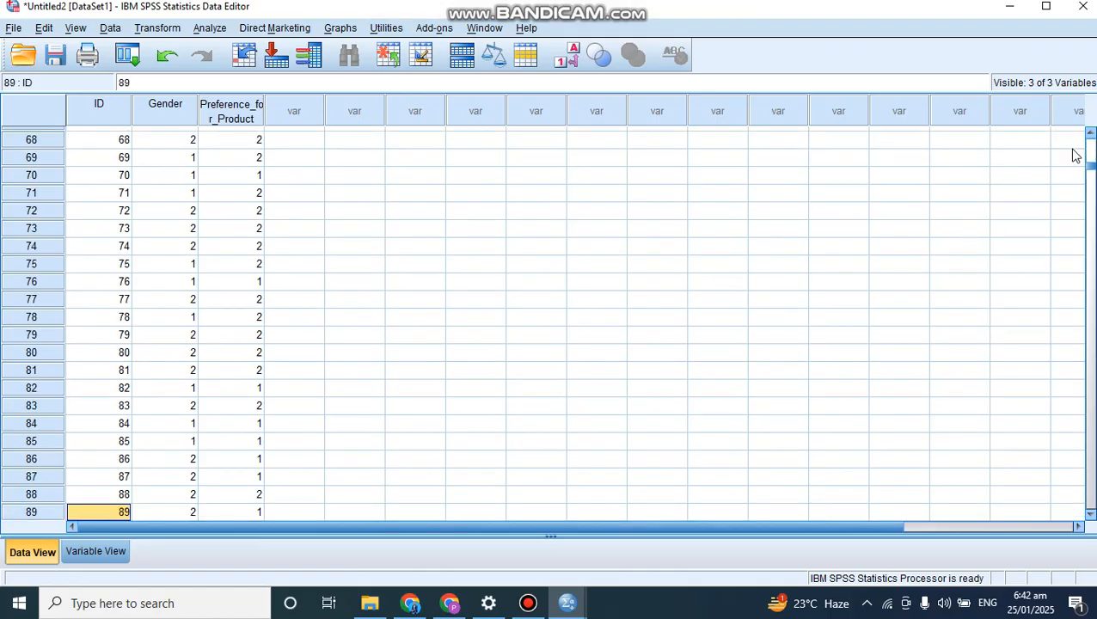
left_click_drag(1092, 172, 1092, 138)
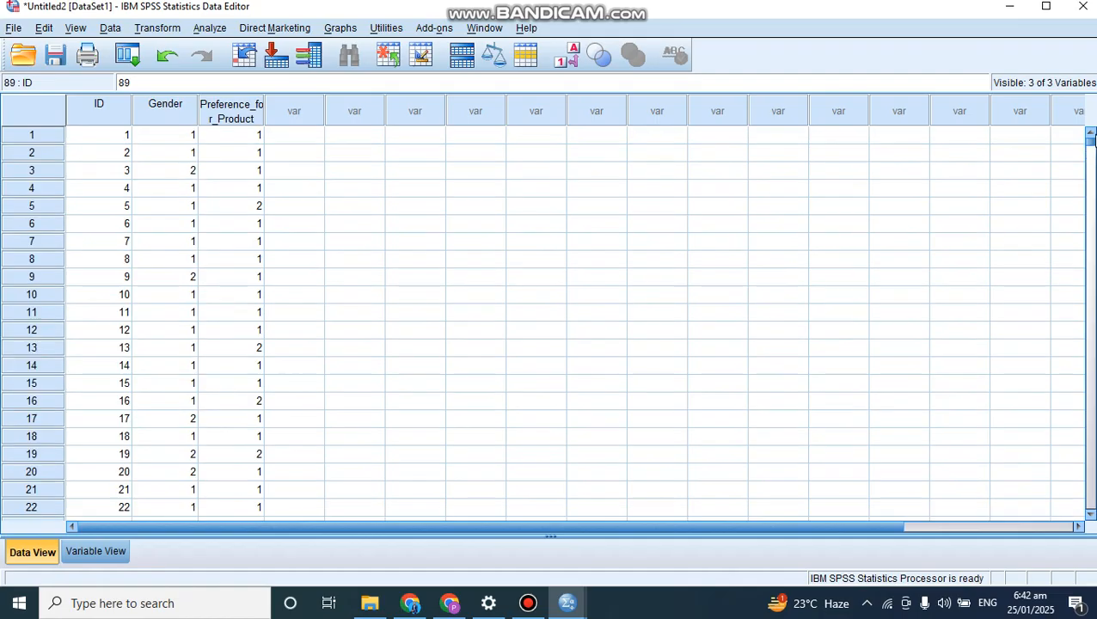
- Set up a Crosstabs analysis with Gender as the row variable and Preference_for_Product as the column variable
left_click(215, 28)
mouse_move(251, 73)
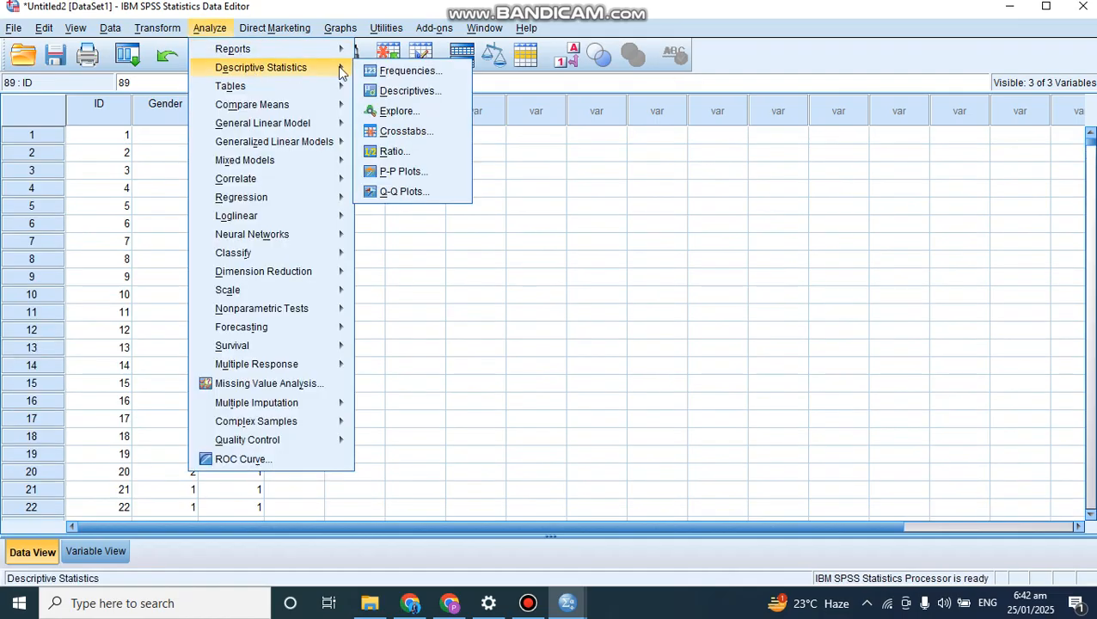
left_click(391, 134)
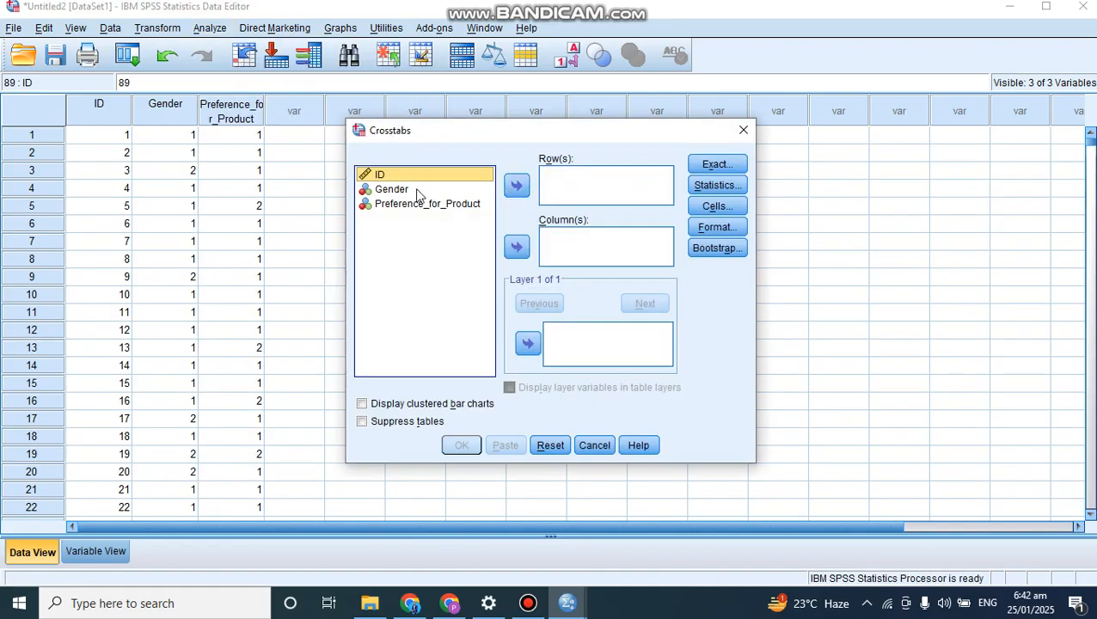
left_click(416, 189)
left_click(515, 187)
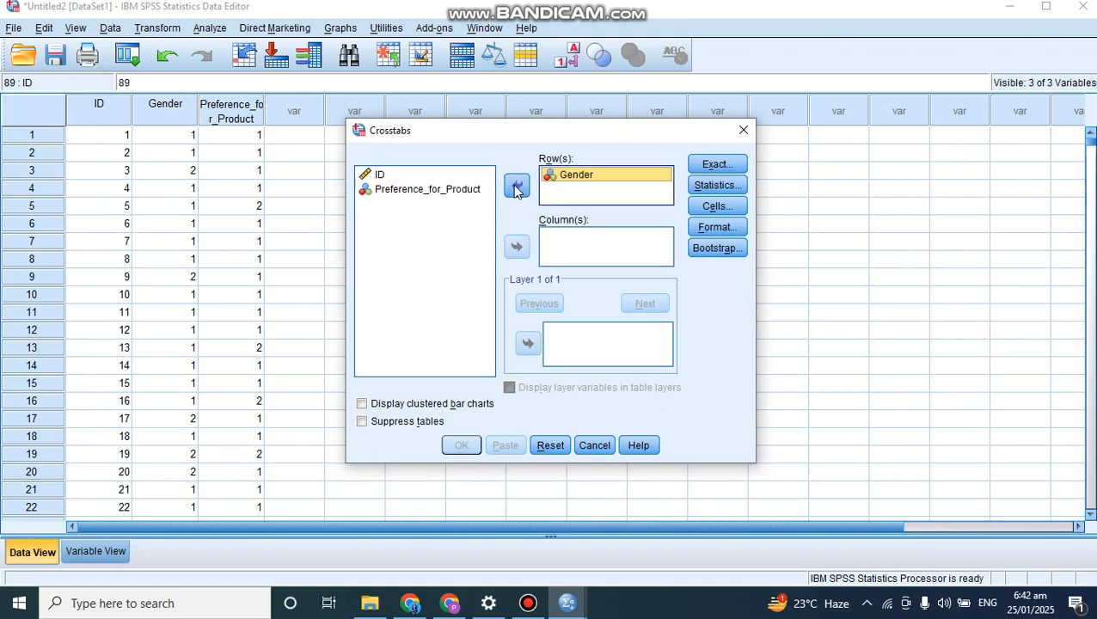
left_click(448, 196)
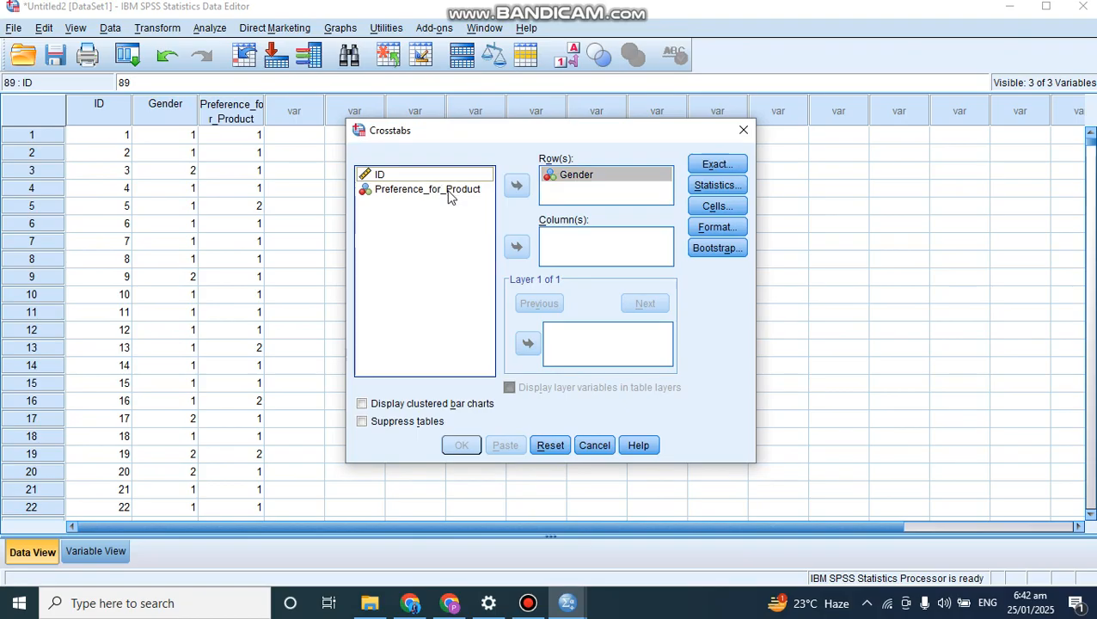
left_click(516, 248)
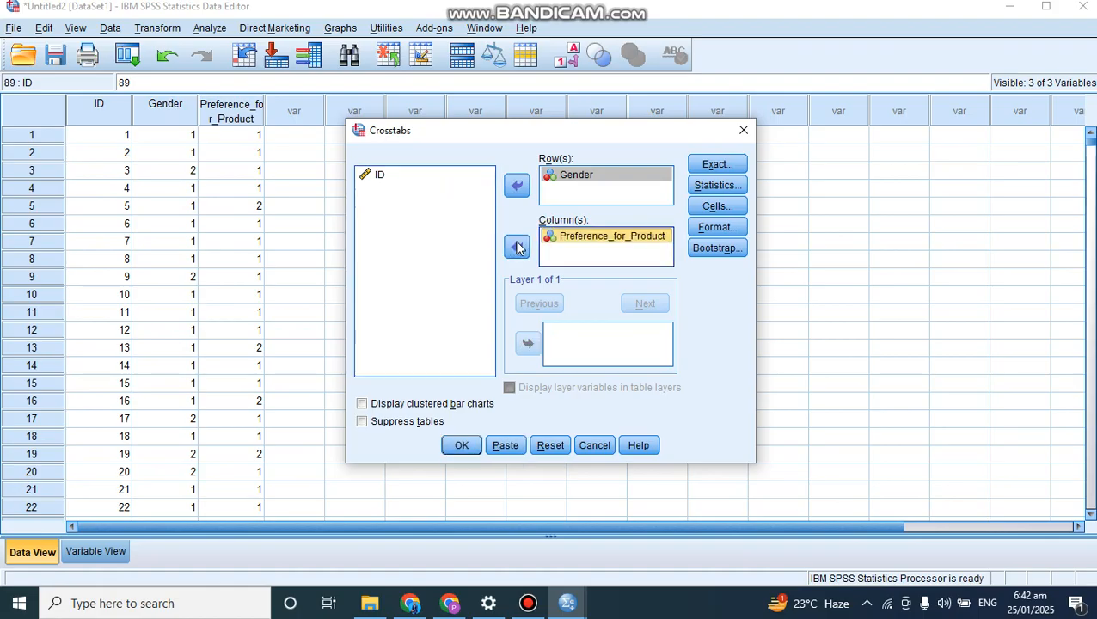
- Check the available crosstab statistics without selecting any, and run the crosstab
left_click(731, 186)
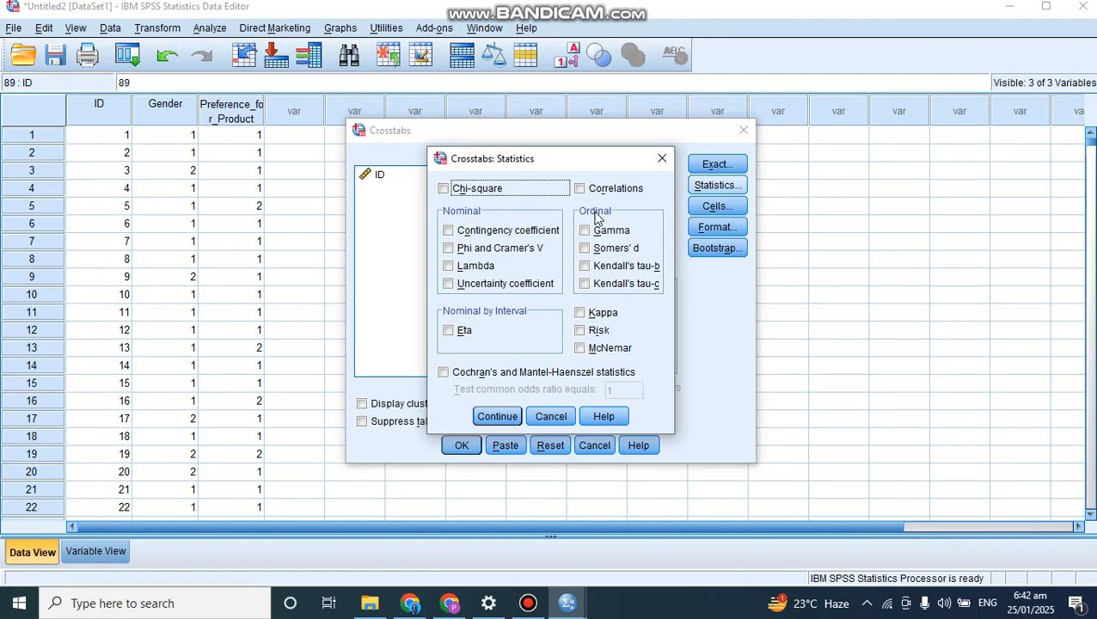
left_click(660, 159)
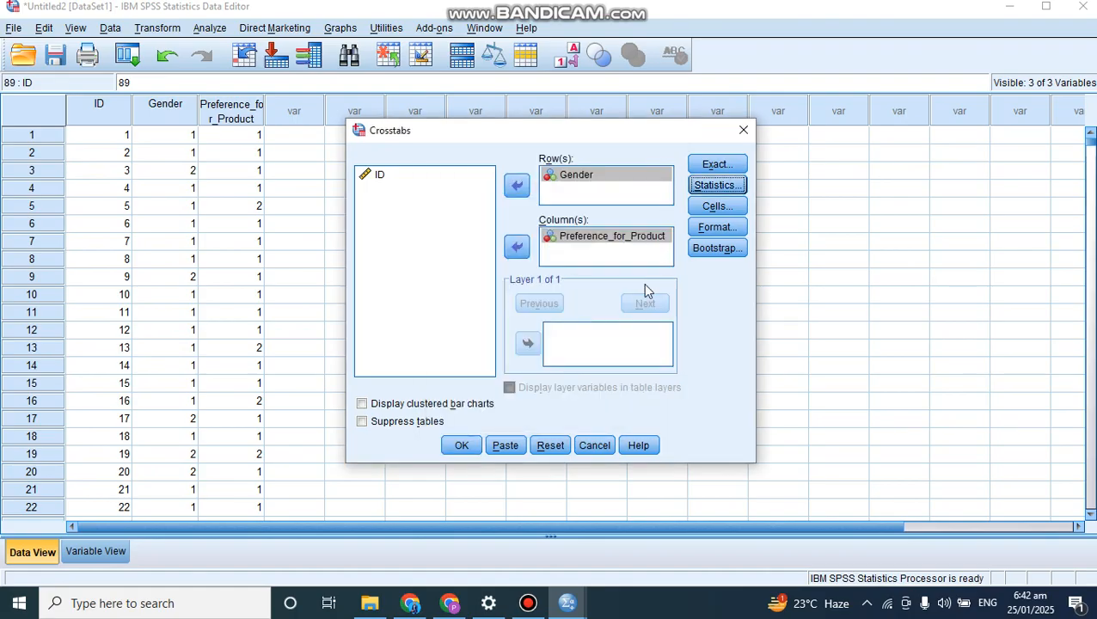
left_click(461, 446)
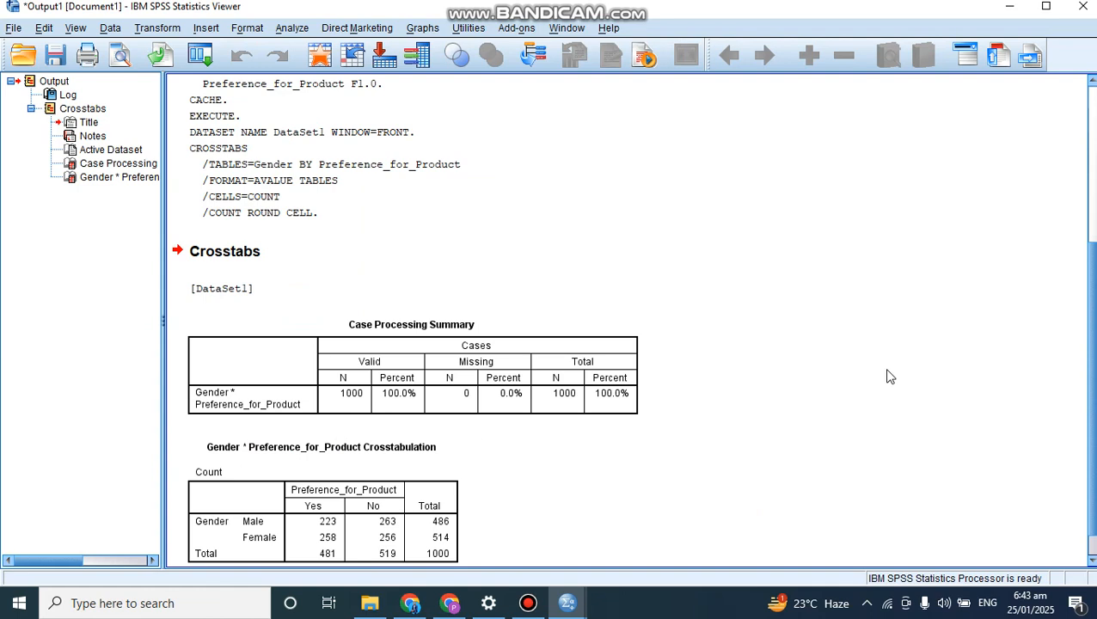
- Examine the Yes and No counts by gender in the Gender by Preference_for_Product crosstabulation table
left_click_drag(1093, 300, 1093, 321)
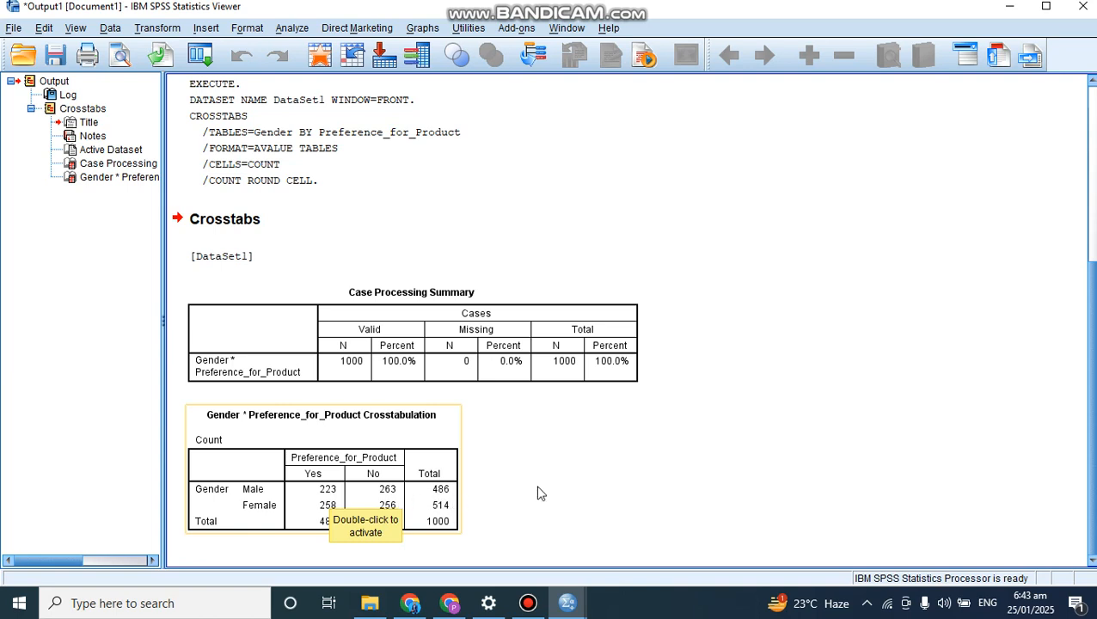
left_click(590, 487)
left_click(328, 521)
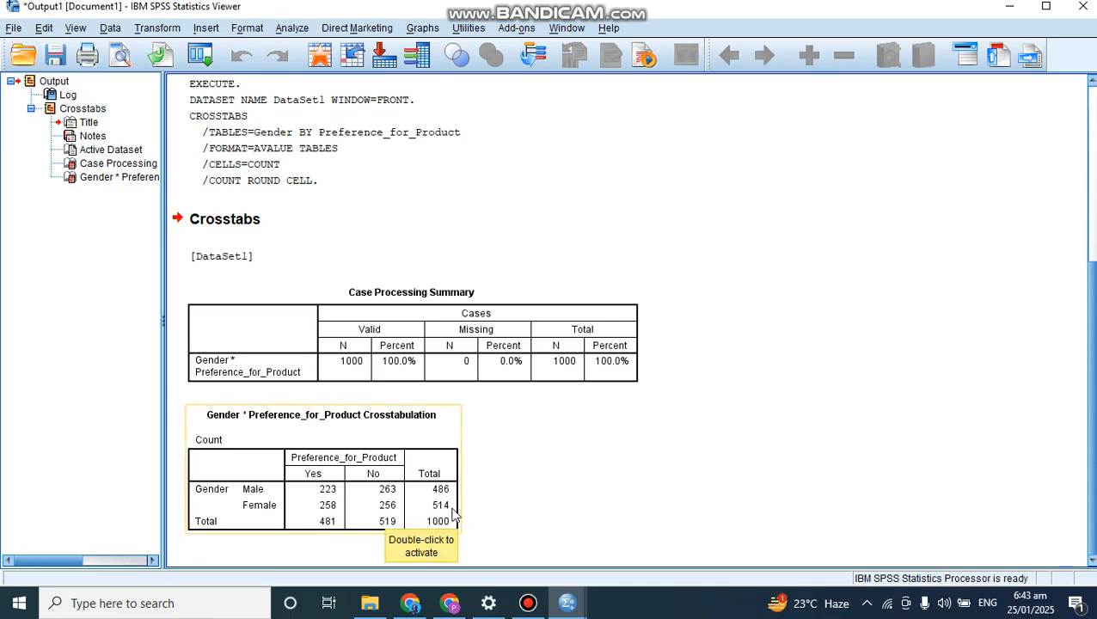
left_click(558, 501)
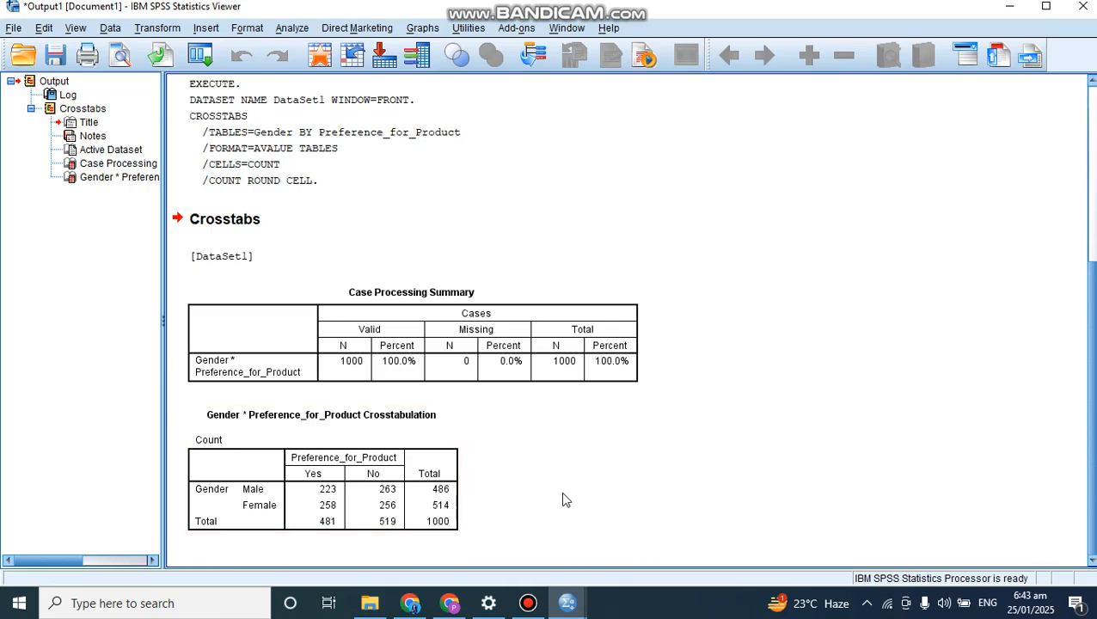